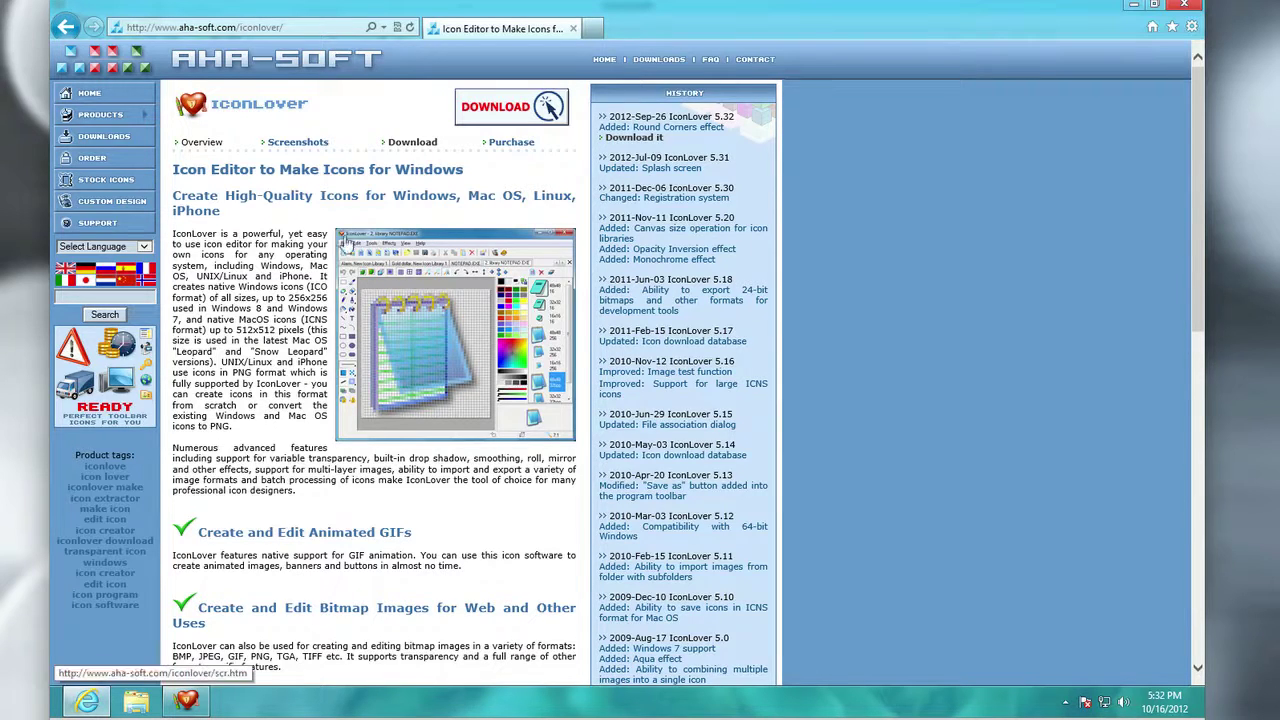
# Step: Scroll through the IconLover product page in Internet Explorer
pyautogui.scroll(-3, 262, 230)
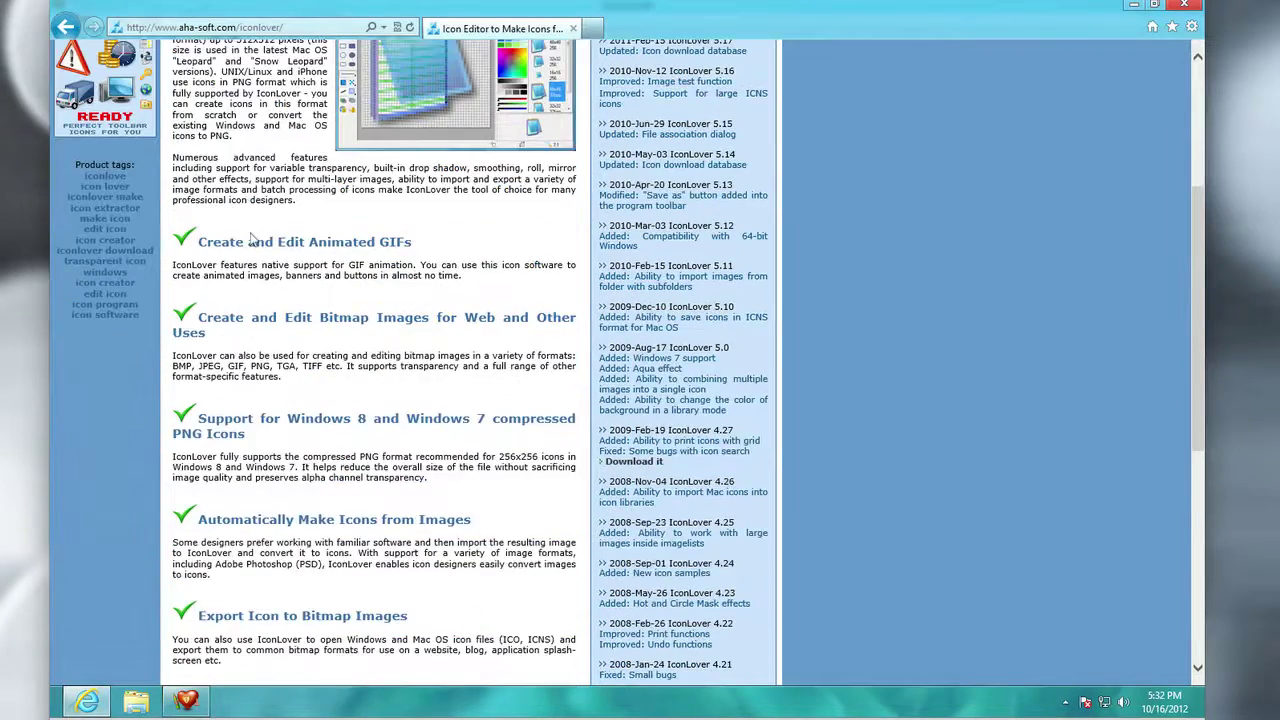
pyautogui.scroll(3, 255, 192)
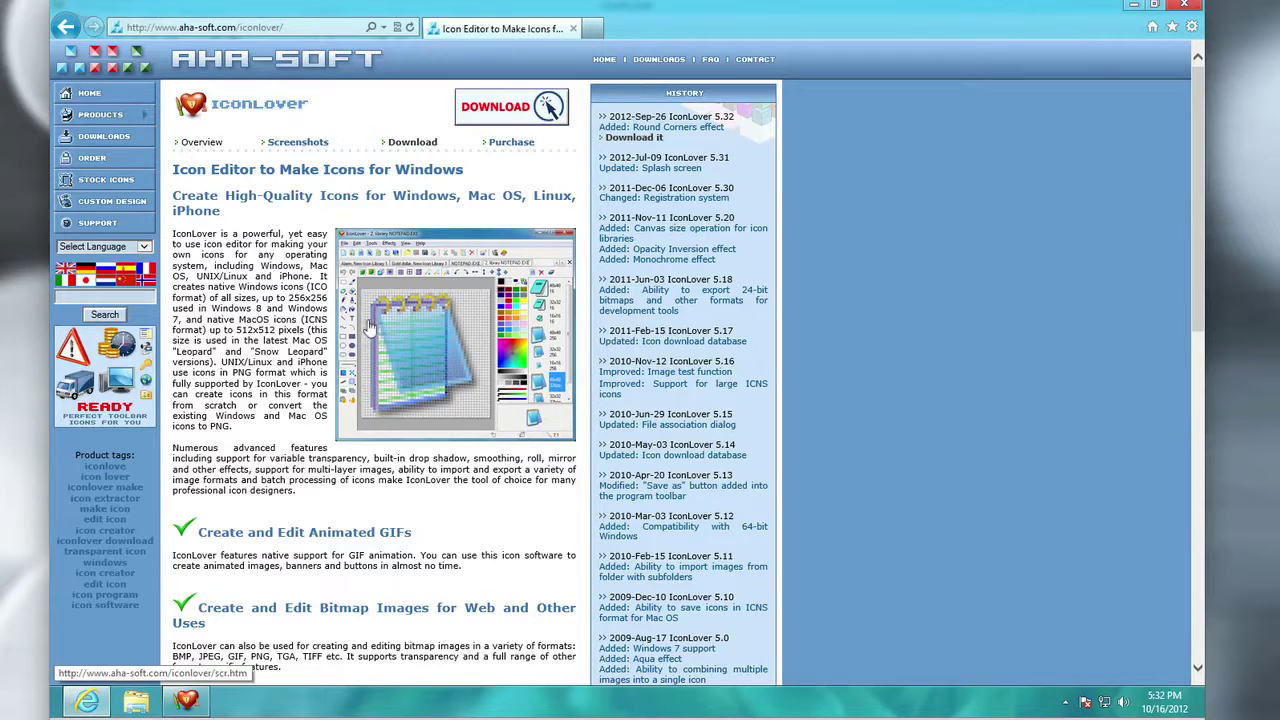
pyautogui.scroll(-3, 370, 330)
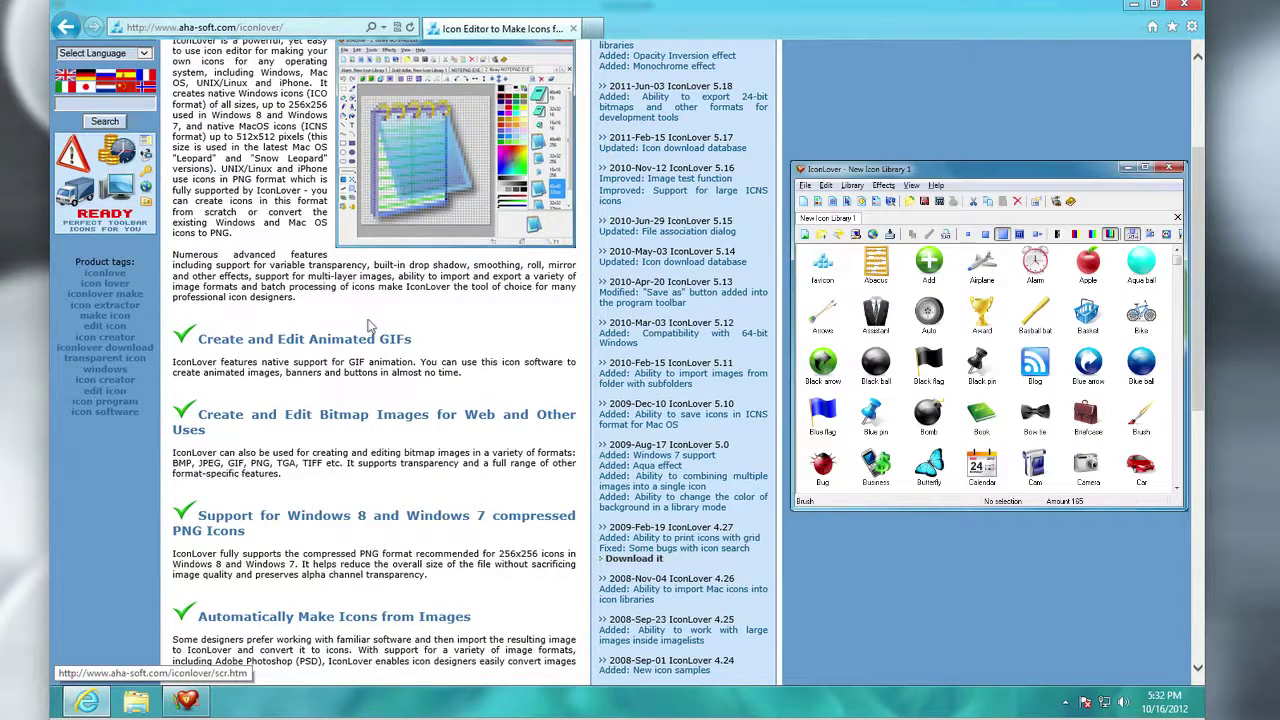
pyautogui.scroll(-2, 370, 325)
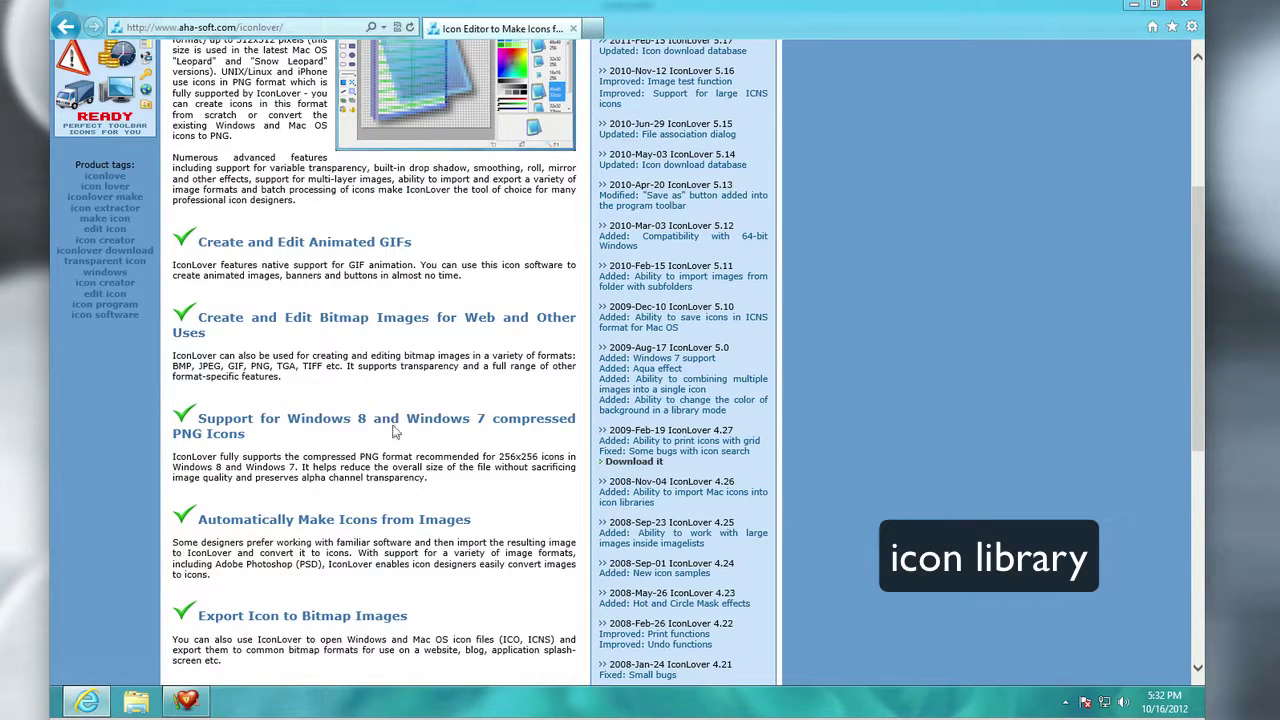
pyautogui.scroll(-4, 437, 437)
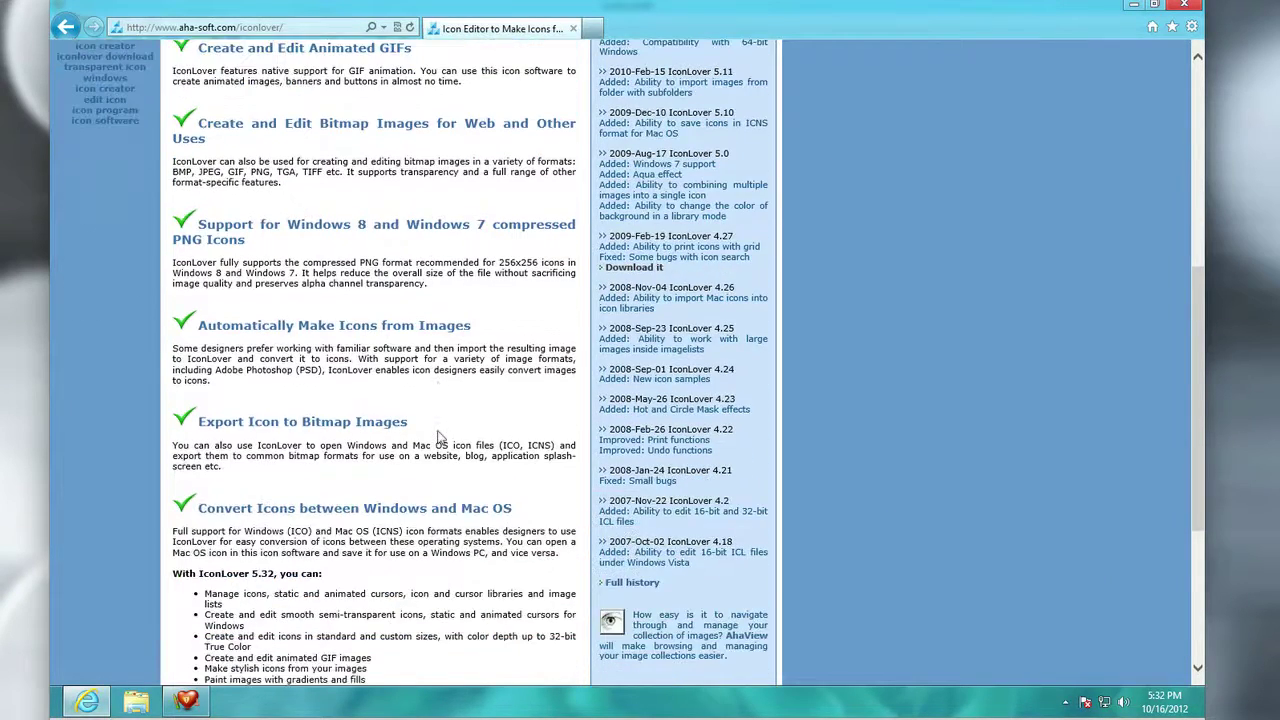
pyautogui.scroll(-5, 437, 437)
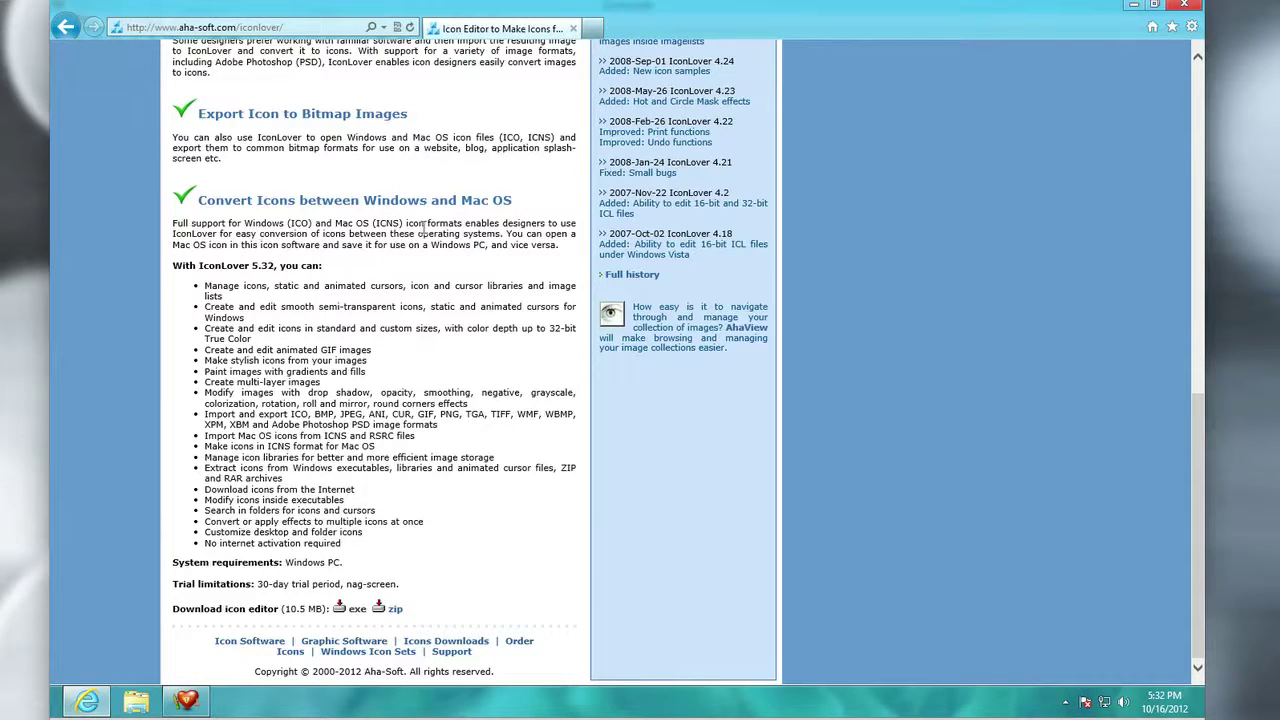
# Step: Return to the page top, minimize the browser, and start a new icon from the Welcome dialog
pyautogui.press('Home')
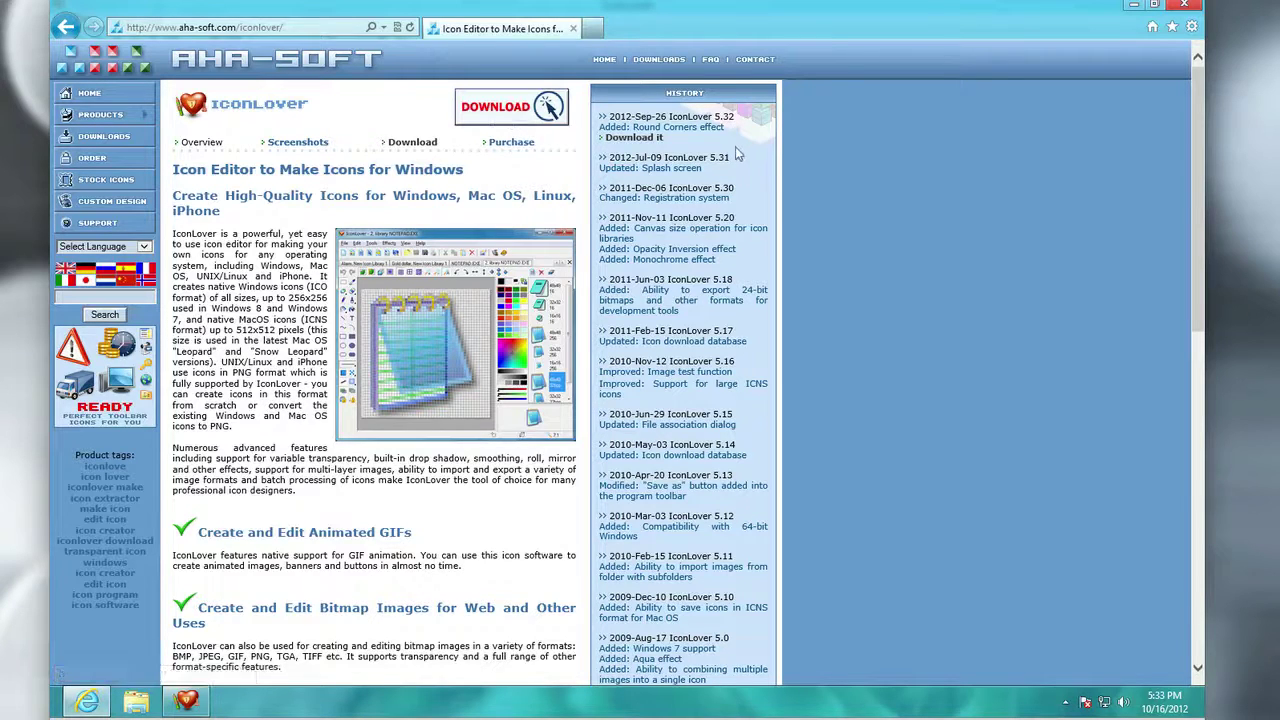
pyautogui.click(1133, 6)
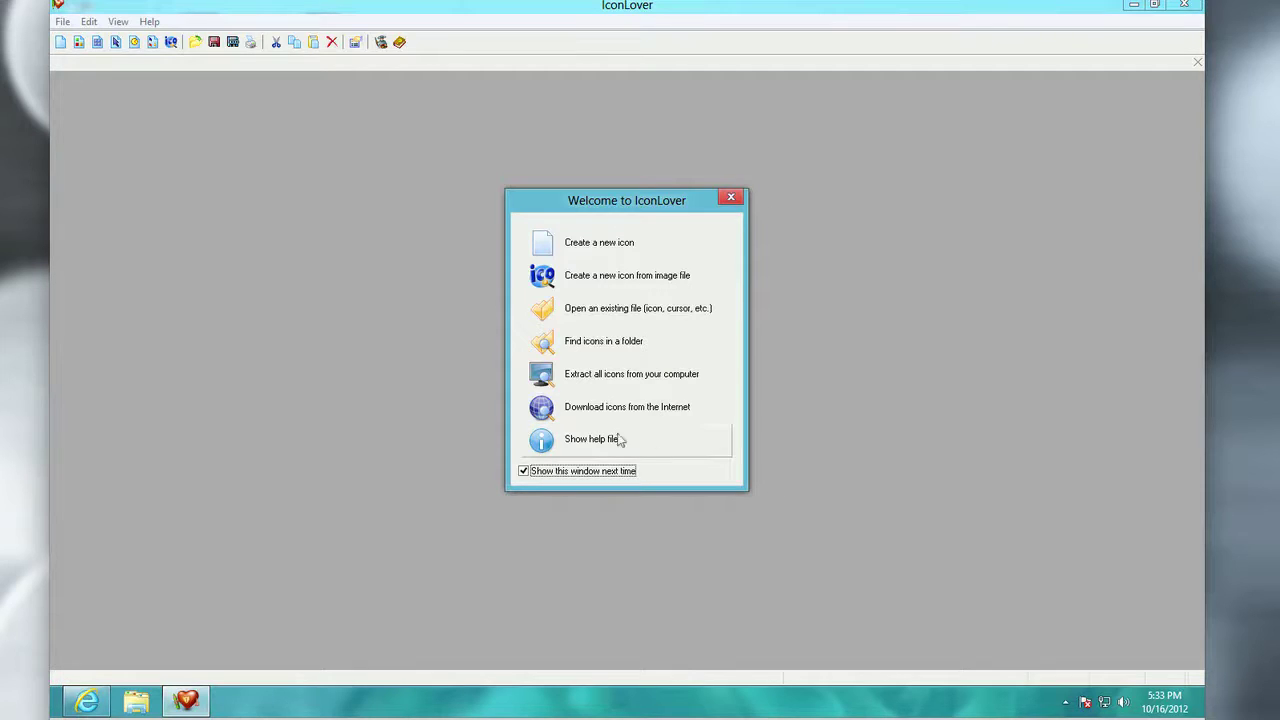
pyautogui.click(632, 249)
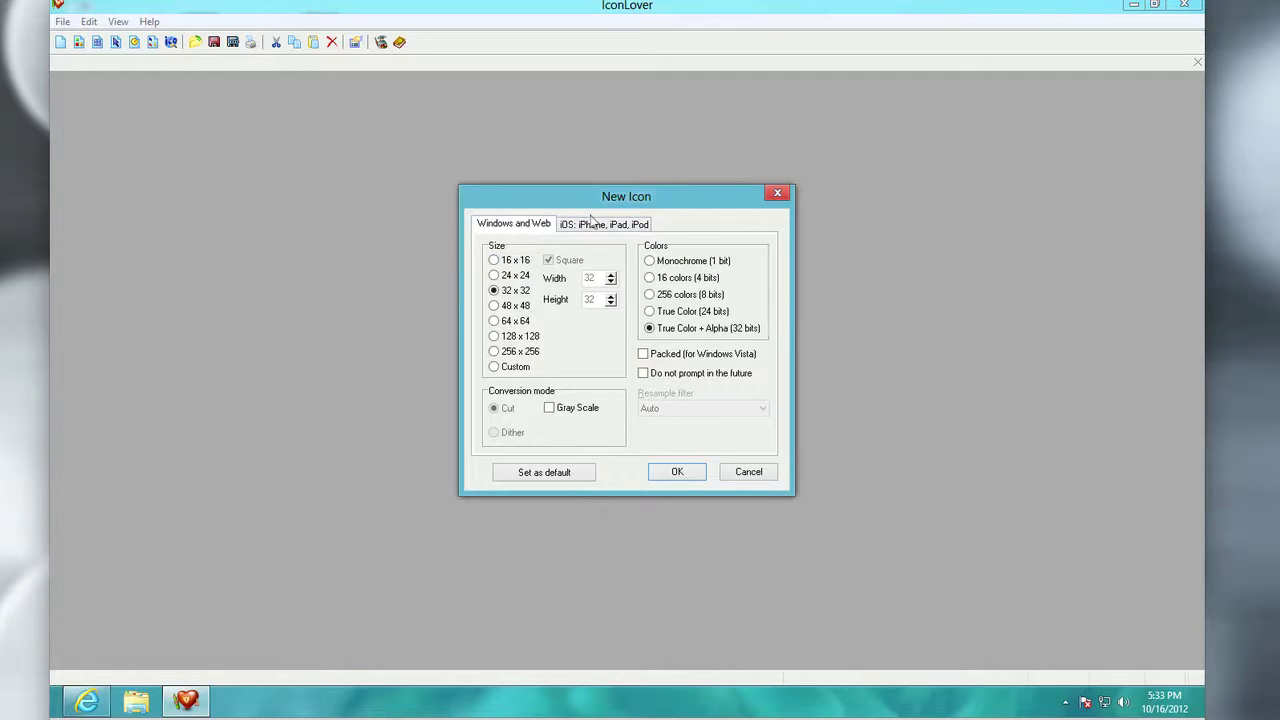
# Step: Choose the 57x57 size under the iOS: iPhone, iPad, iPod tab and confirm
pyautogui.click(592, 223)
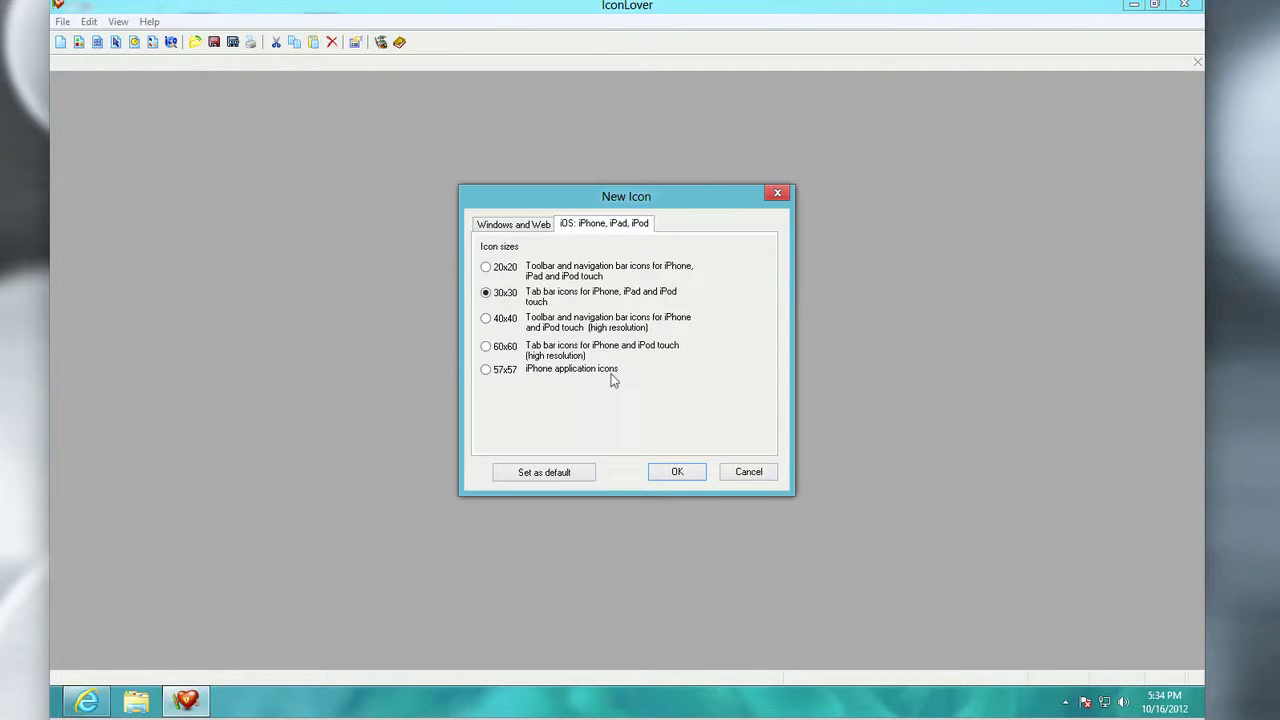
pyautogui.click(496, 372)
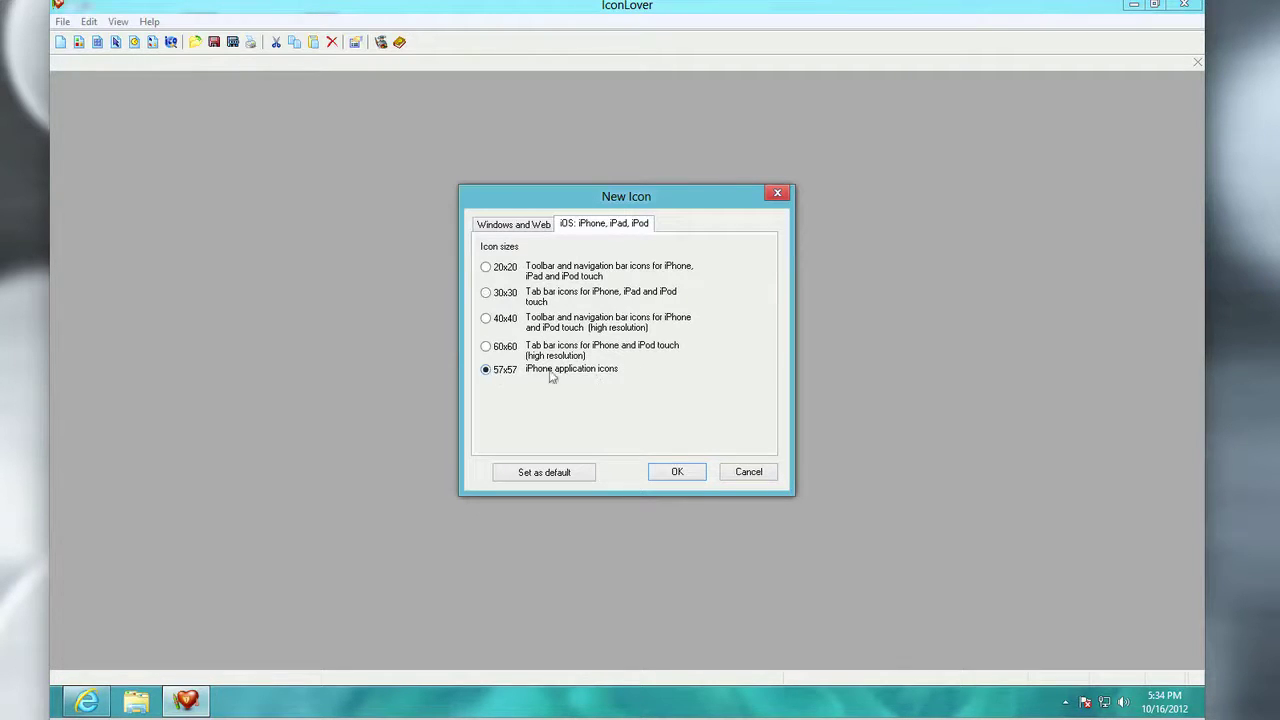
pyautogui.click(672, 472)
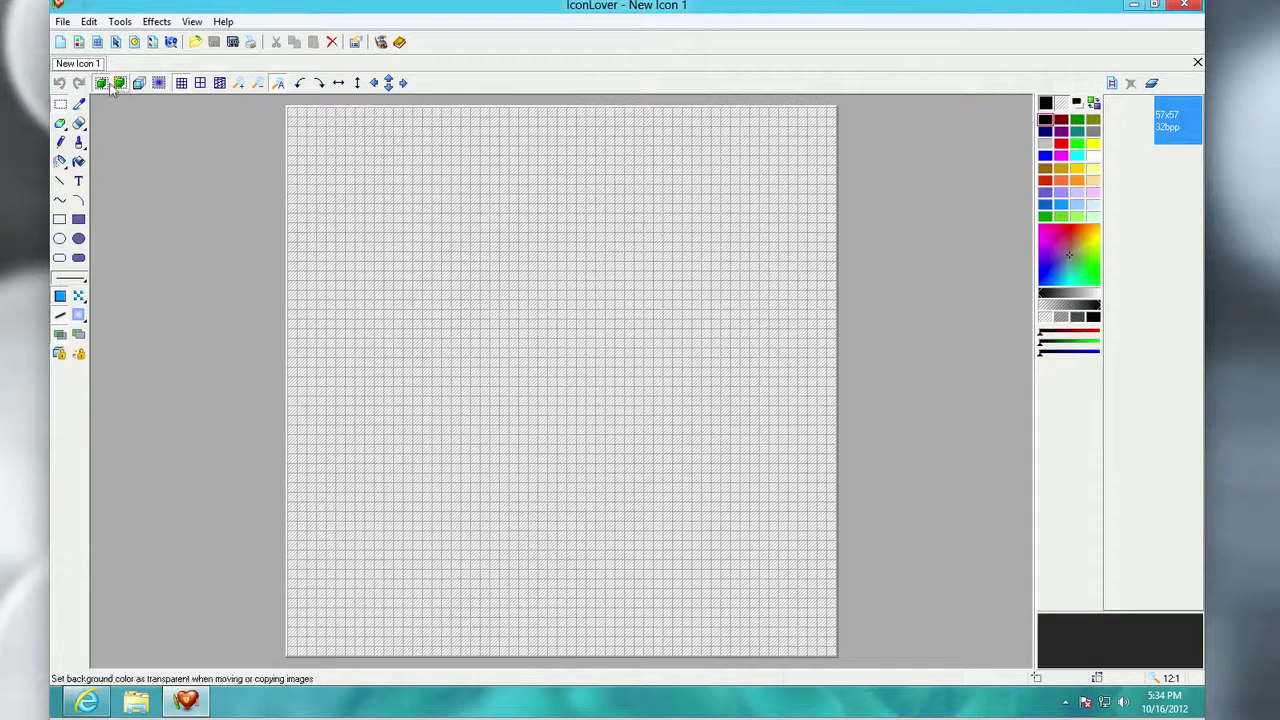
# Step: Select the Filled Rectangle tool and start a black block at the canvas's top-left corner
pyautogui.click(79, 222)
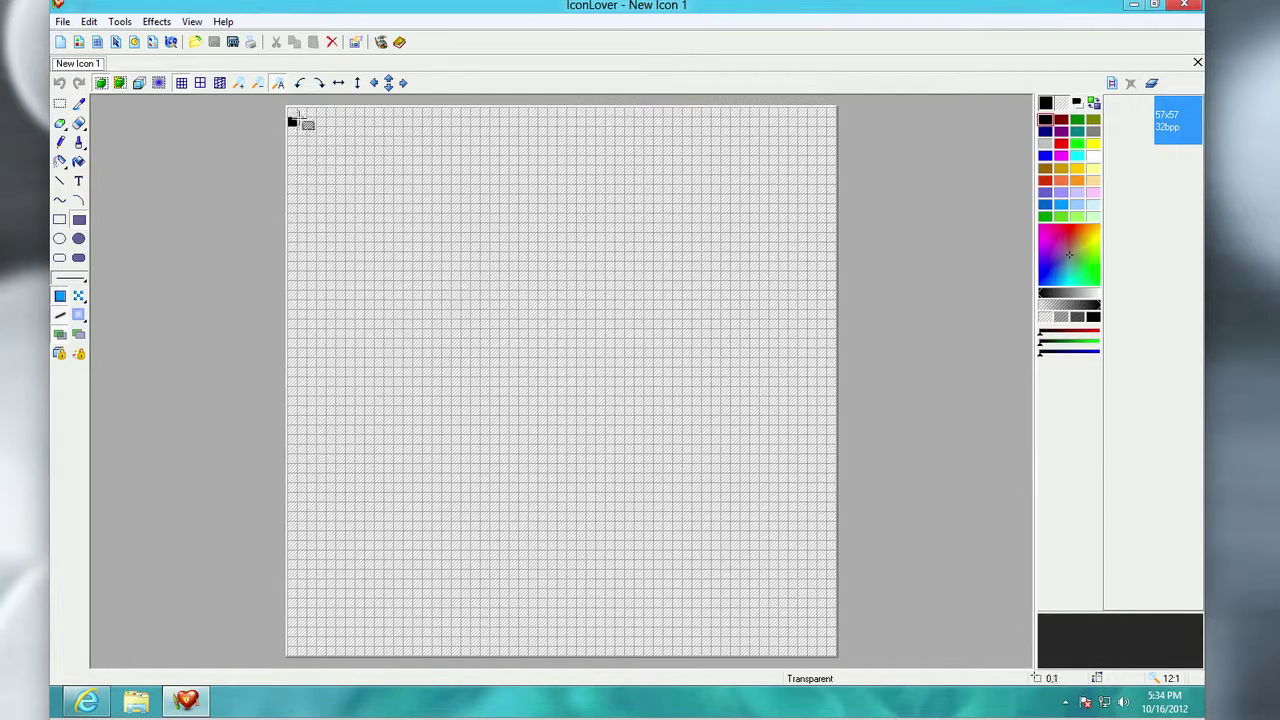
pyautogui.click(301, 121)
# Step: Draw a black rectangle across nearly the whole canvas and toggle the large grid
pyautogui.moveTo(299, 119); pyautogui.dragTo(827, 628)
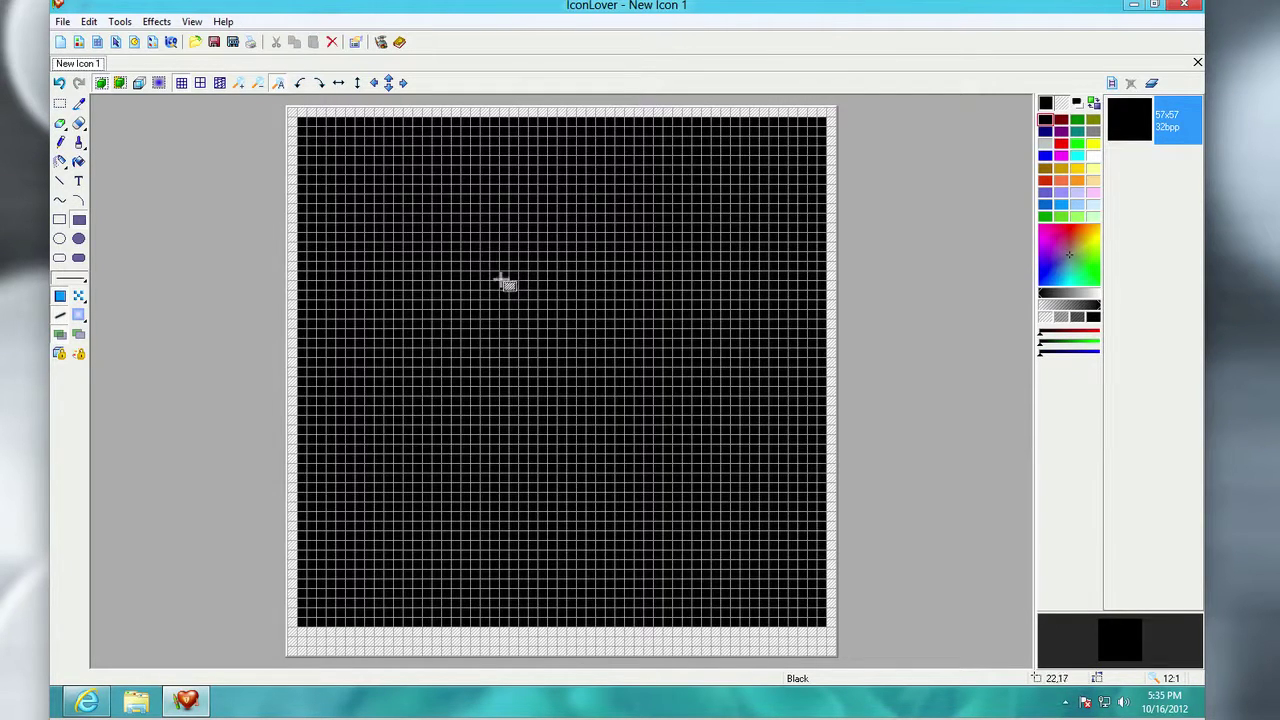
pyautogui.click(200, 83)
pyautogui.click(181, 83)
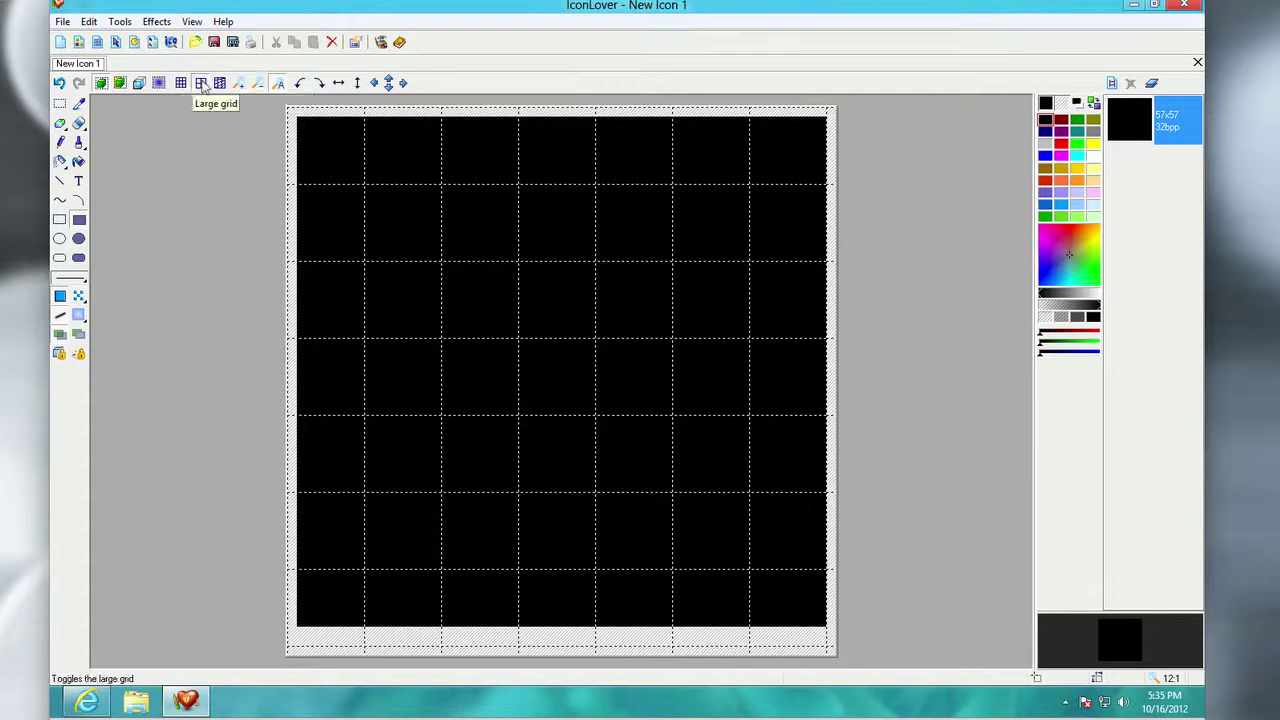
# Step: Turn the perspective and large grids off and restore the fine pixel grid
pyautogui.click(221, 84)
pyautogui.click(221, 84)
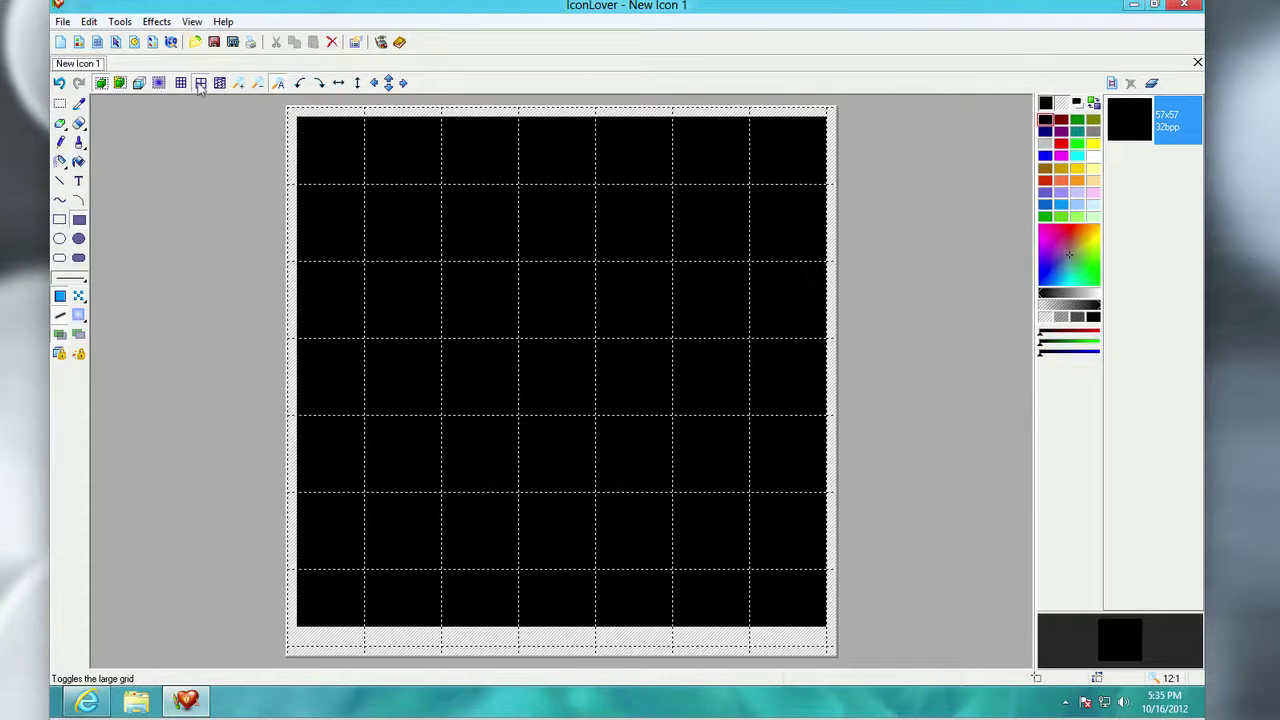
pyautogui.click(200, 84)
pyautogui.click(181, 84)
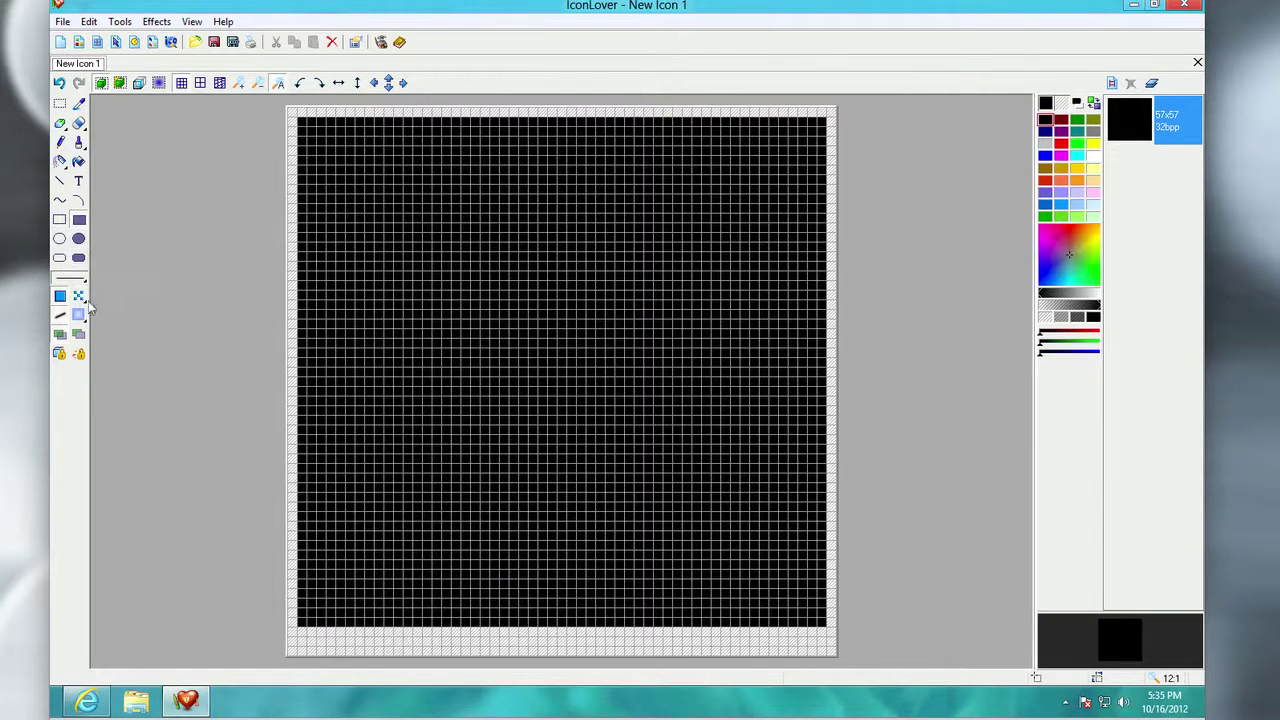
# Step: Draw a cyan screen inside the black frame and small silver button blocks in the bottom bar
pyautogui.click(1078, 157)
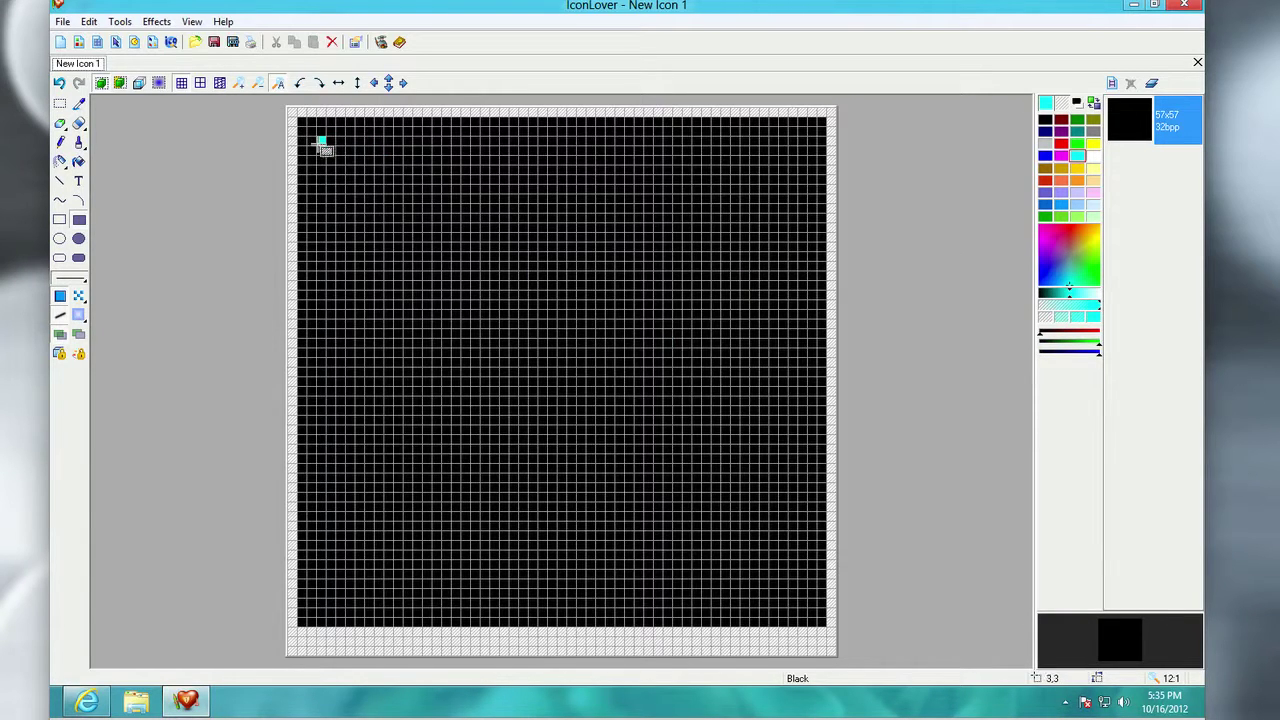
pyautogui.moveTo(318, 148); pyautogui.dragTo(810, 541)
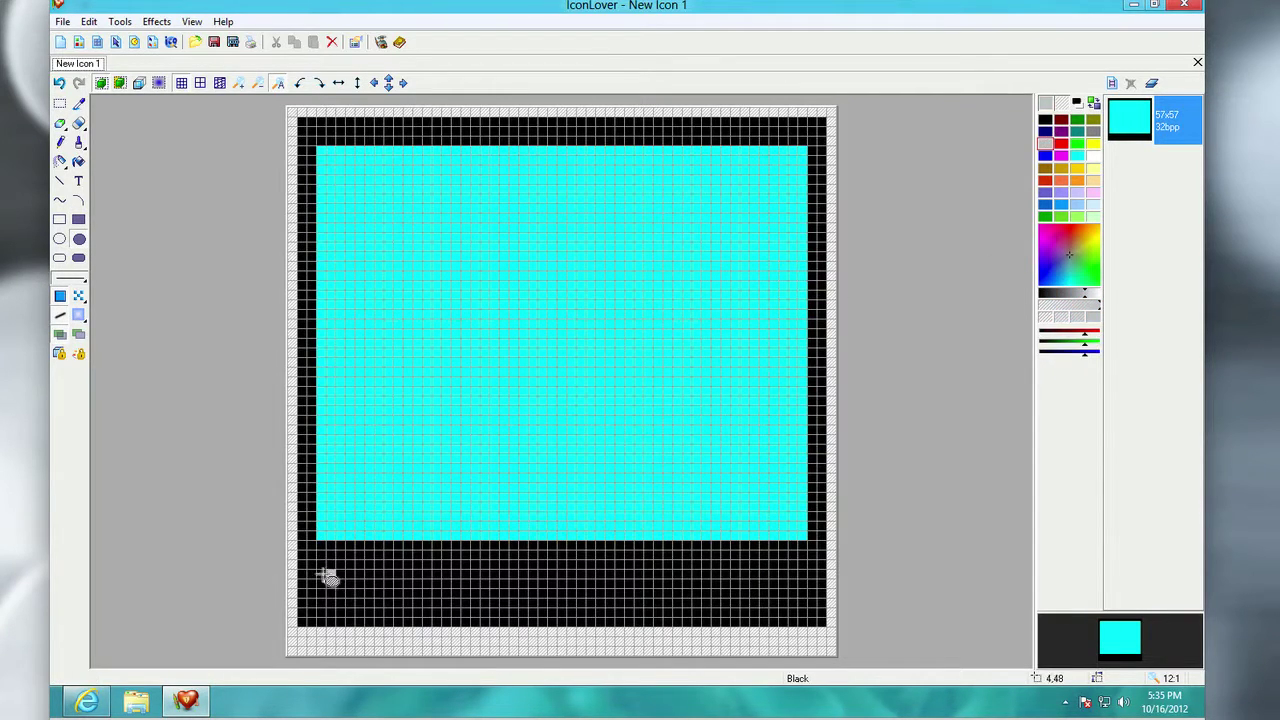
pyautogui.moveTo(329, 574); pyautogui.dragTo(370, 617)
pyautogui.moveTo(468, 580); pyautogui.dragTo(532, 608)
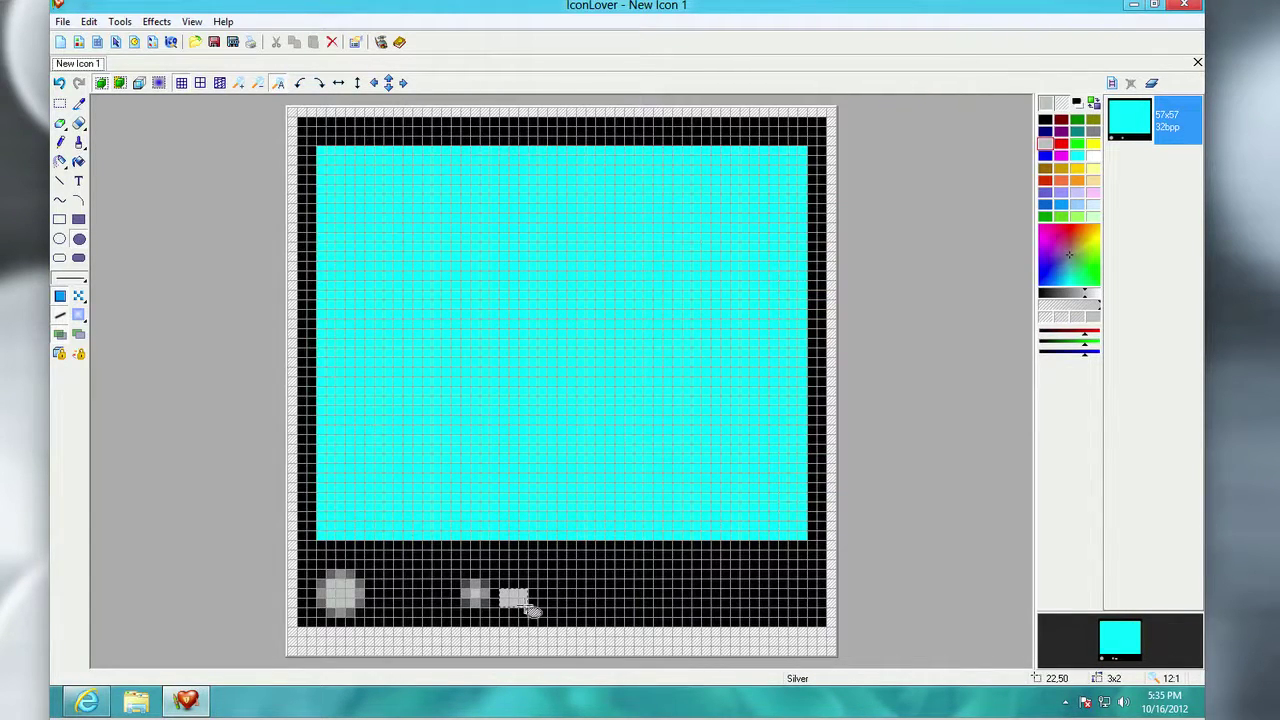
pyautogui.press('super')
pyautogui.press('super')
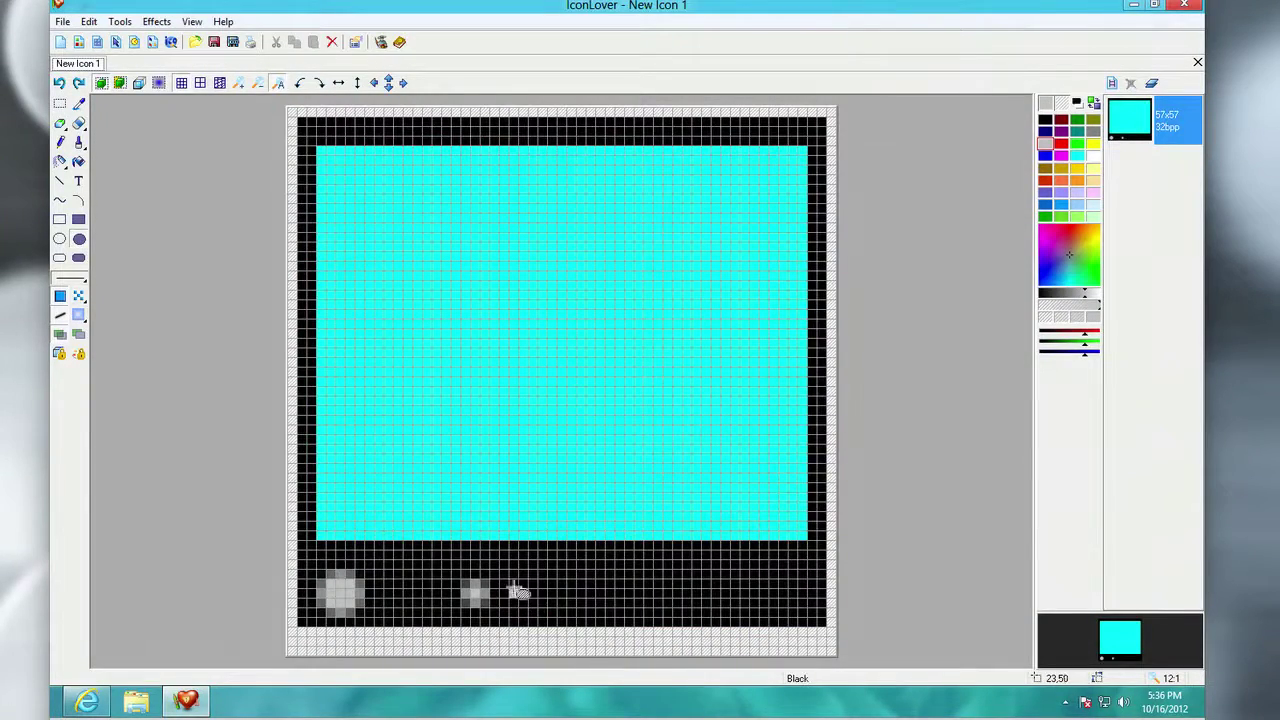
pyautogui.moveTo(513, 591); pyautogui.dragTo(543, 609)
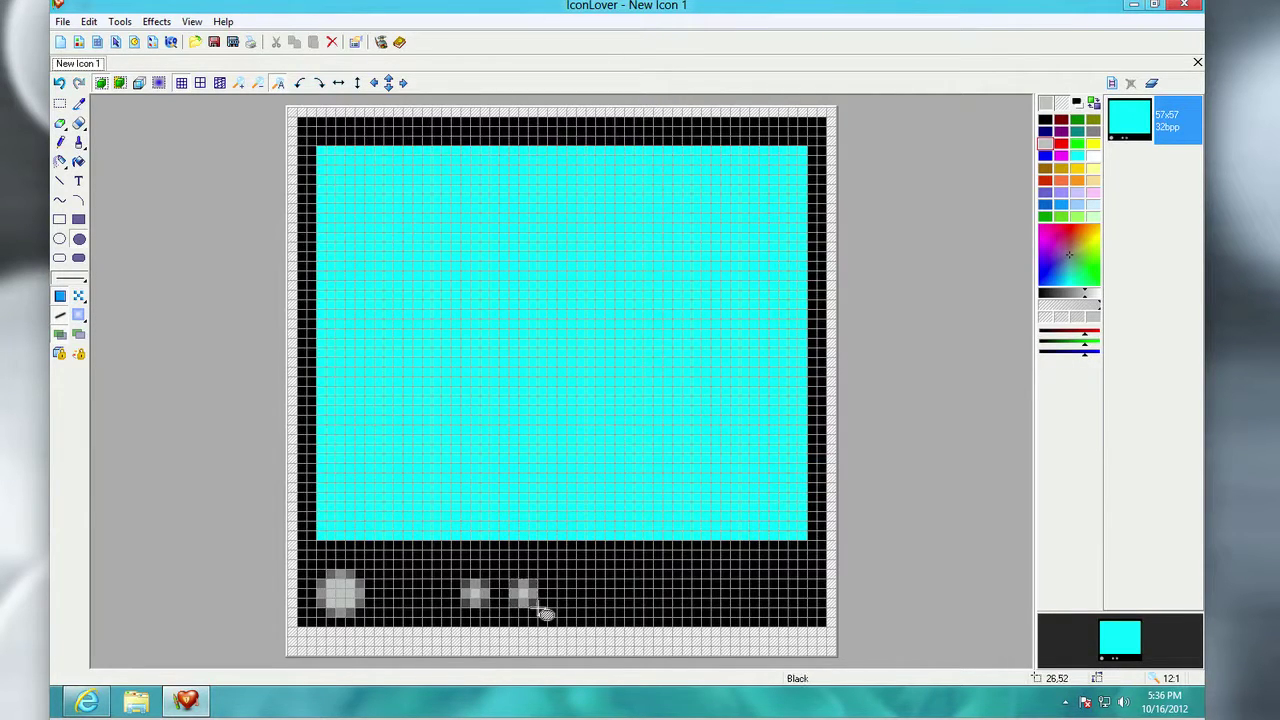
# Step: Check the brush shapes without choosing one, then browse the Edit, Tools and Effects menus
pyautogui.click(81, 146)
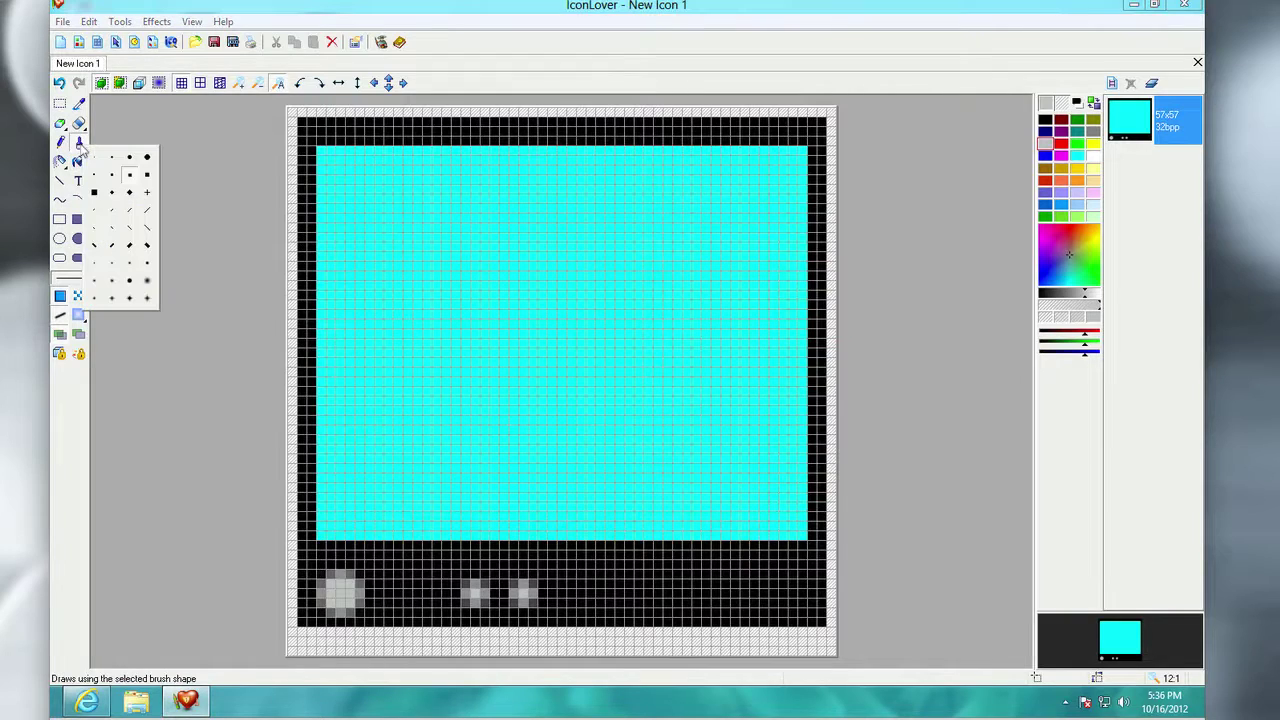
pyautogui.click(131, 299)
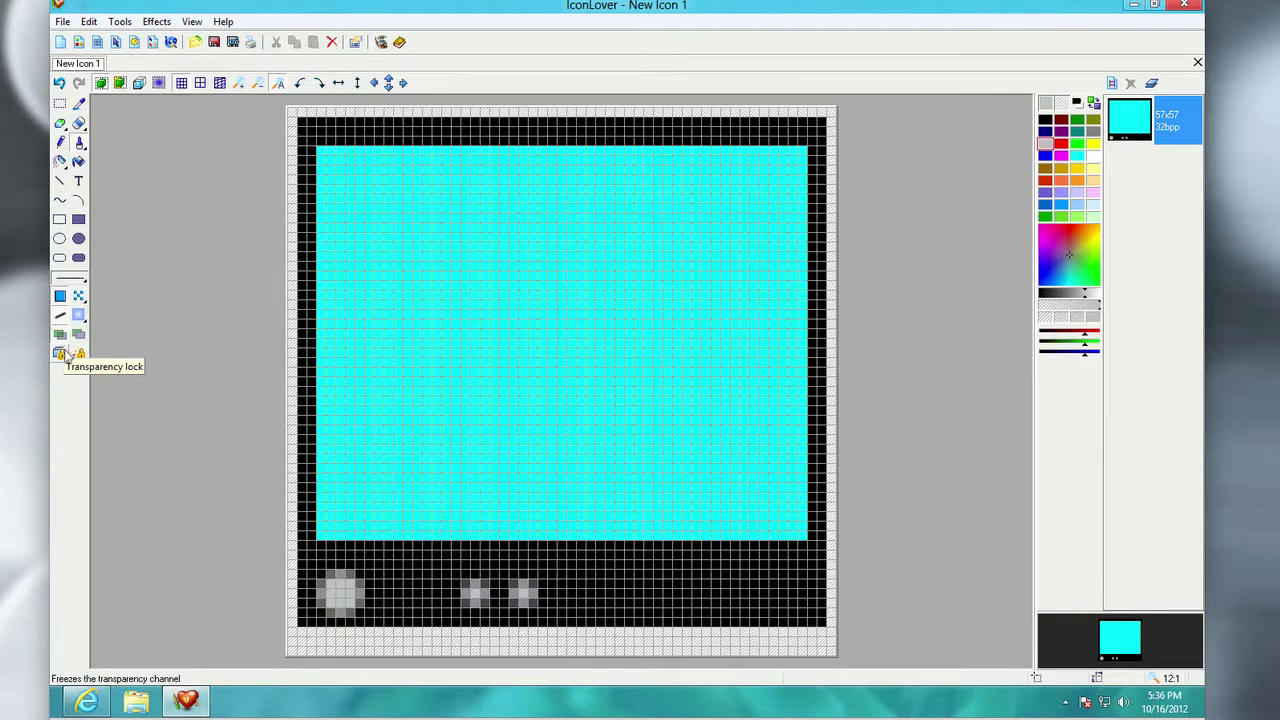
pyautogui.click(93, 22)
pyautogui.moveTo(120, 22)
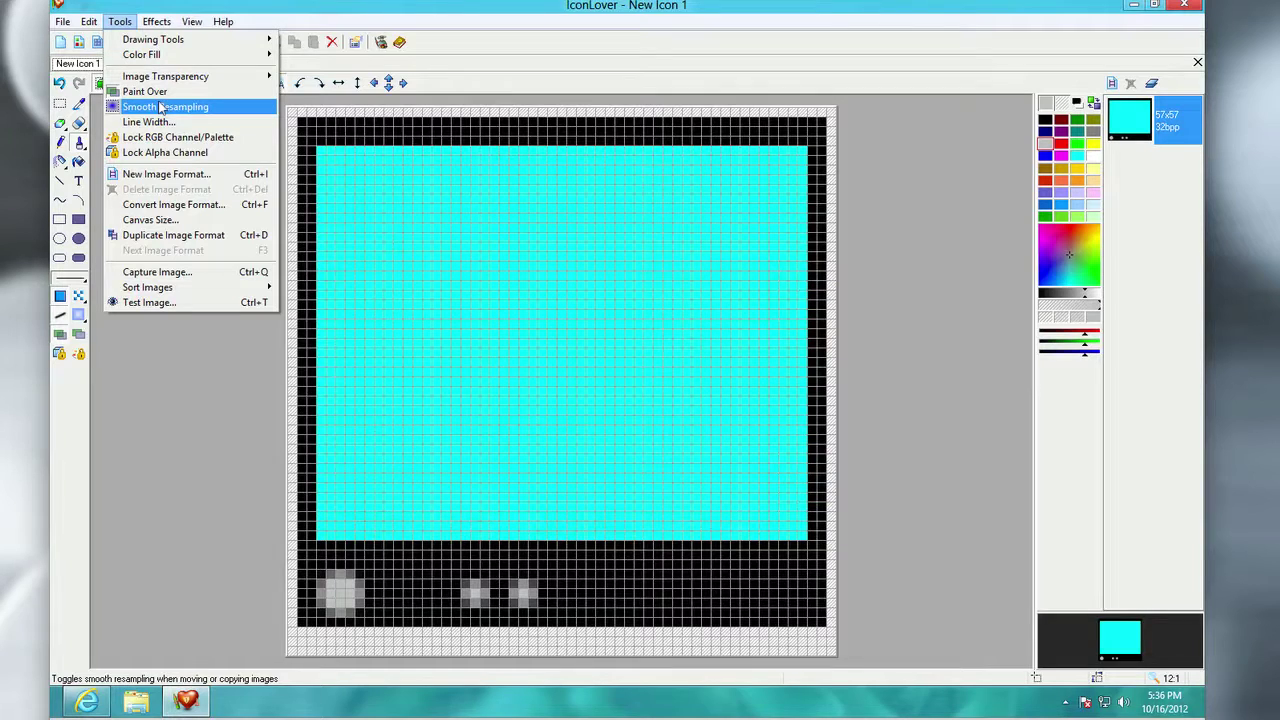
pyautogui.moveTo(168, 290)
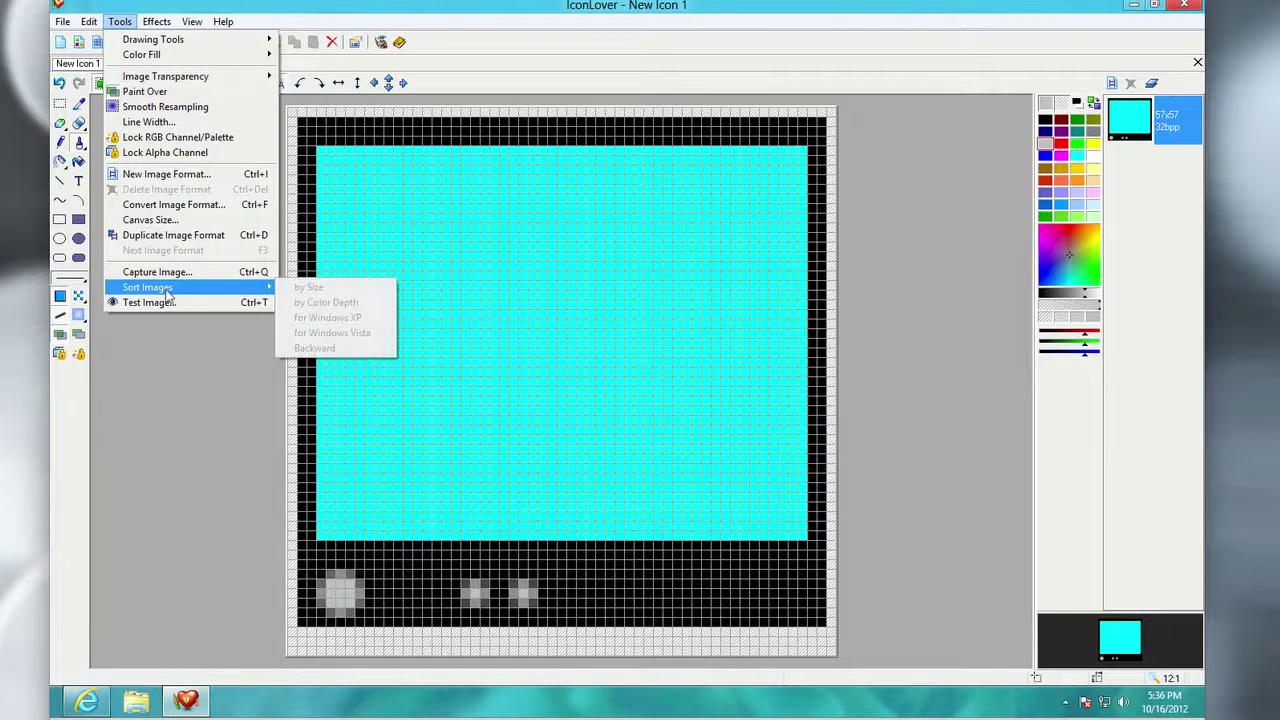
pyautogui.moveTo(161, 27)
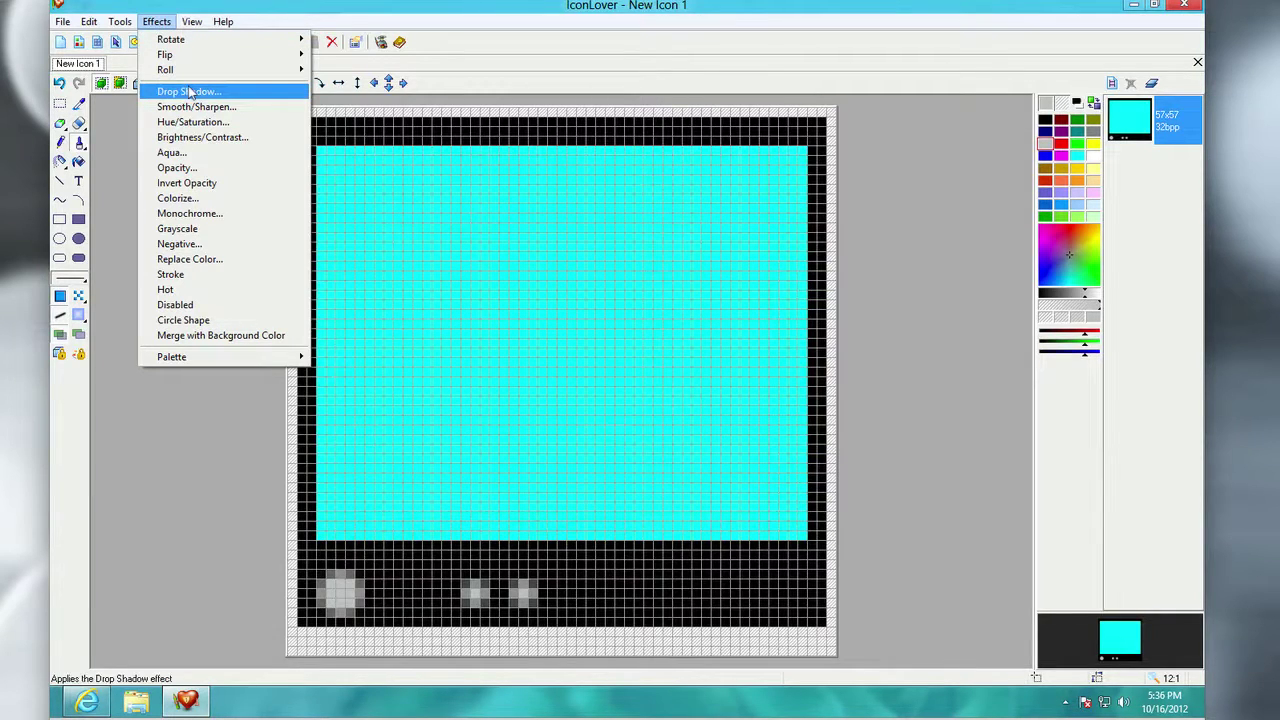
# Step: Apply the Aqua effect with highlight intensity 88, highlight size 73 and adjusted reflection
pyautogui.click(191, 157)
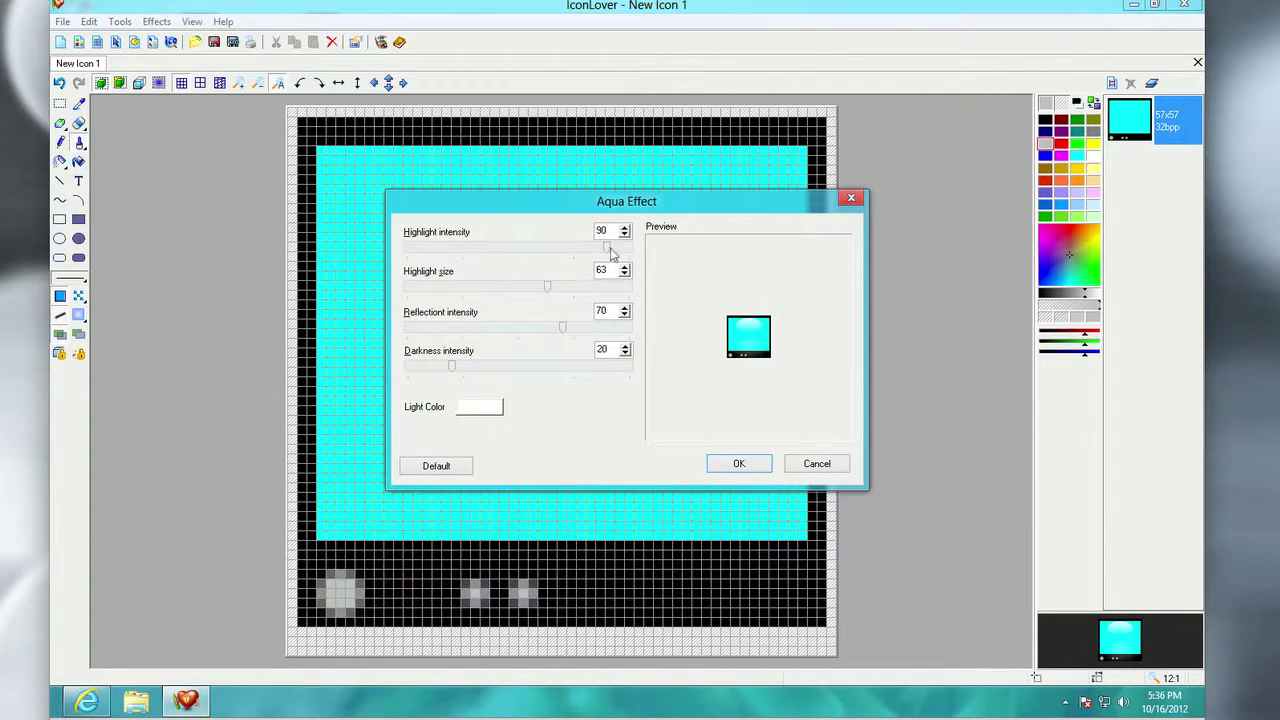
pyautogui.moveTo(608, 249)
pyautogui.mouseDown()
pyautogui.moveTo(587, 254)
pyautogui.moveTo(603, 249)
pyautogui.mouseUp()
pyautogui.click(562, 290)
pyautogui.moveTo(563, 334)
pyautogui.mouseDown()
pyautogui.moveTo(528, 334)
pyautogui.moveTo(580, 334)
pyautogui.mouseUp()
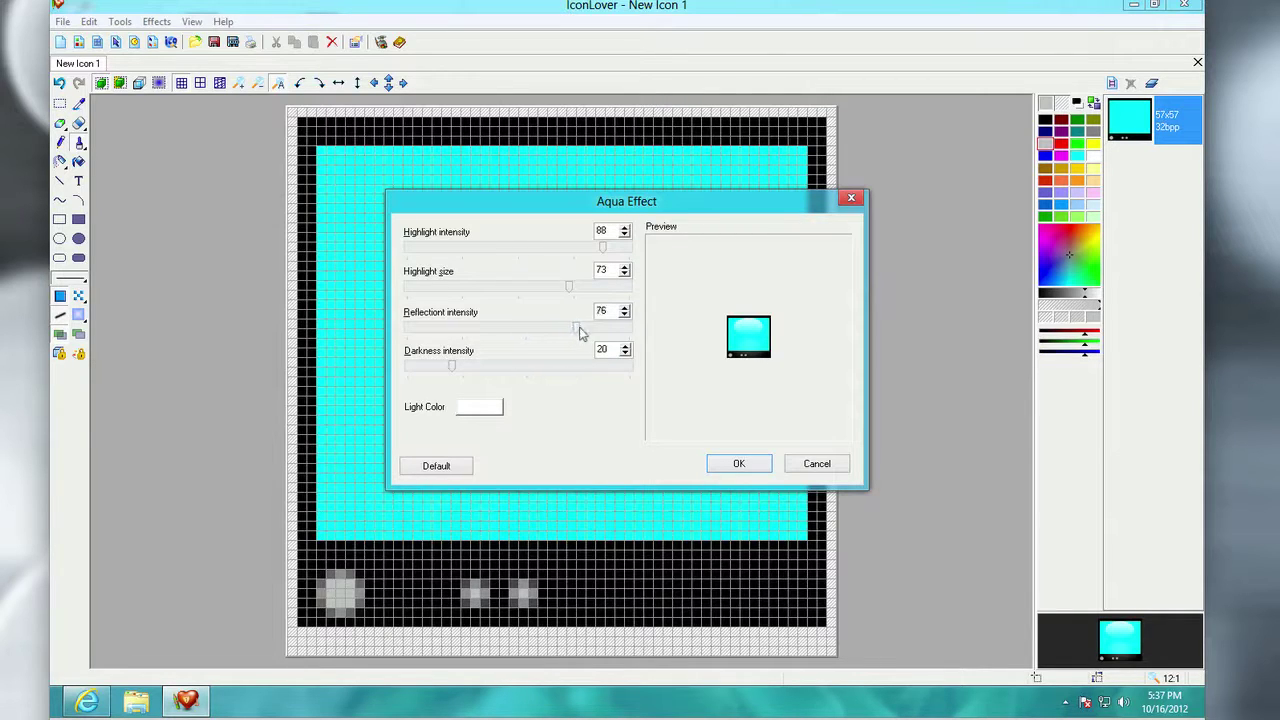
pyautogui.click(727, 467)
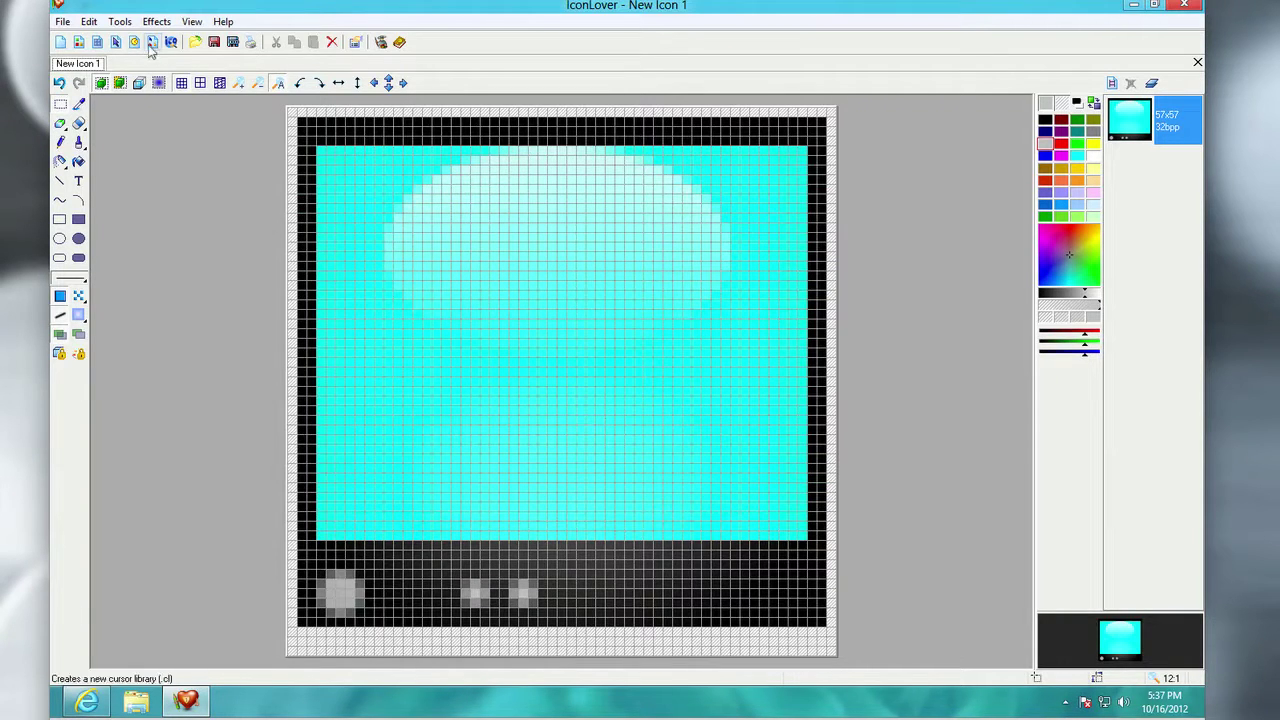
# Step: Rotate the icon right and back, then roll it down two rows and up two
pyautogui.click(300, 84)
pyautogui.click(316, 84)
pyautogui.click(389, 89)
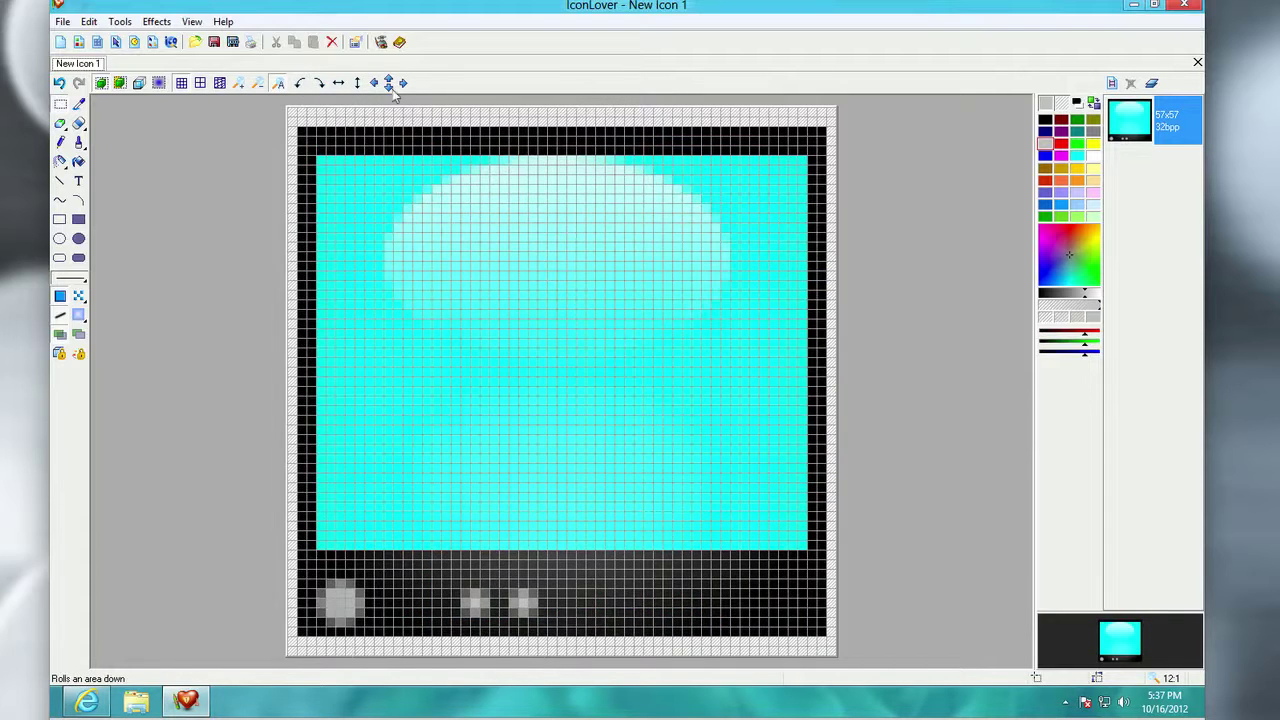
pyautogui.click(389, 89)
pyautogui.click(390, 79)
pyautogui.click(391, 80)
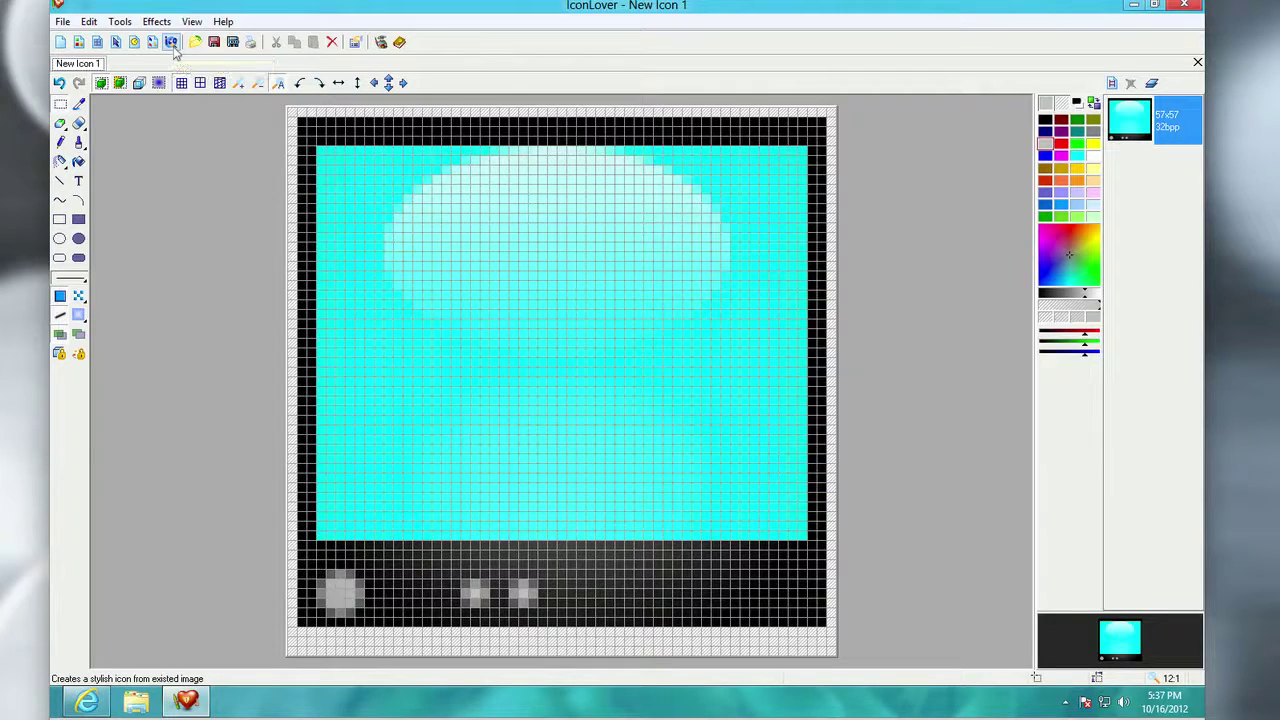
# Step: Open Save As and cancel it, then look at the File menu's Export and Import options
pyautogui.click(61, 22)
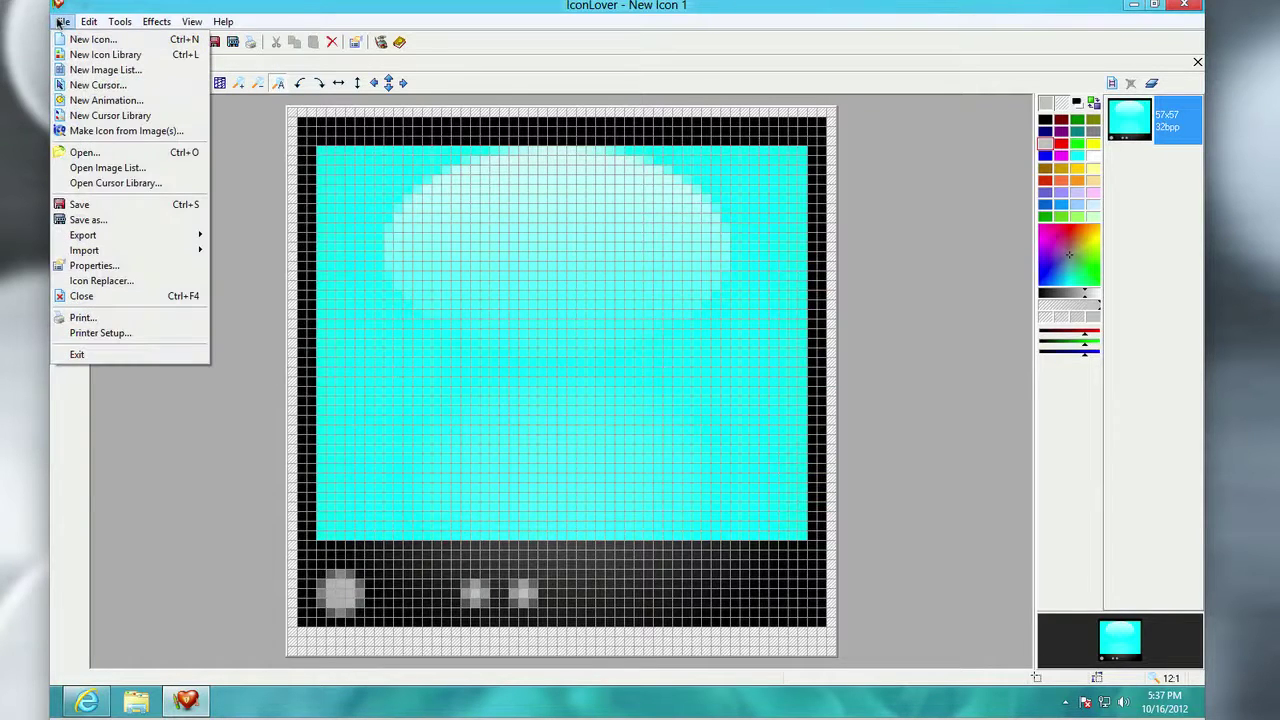
pyautogui.click(114, 217)
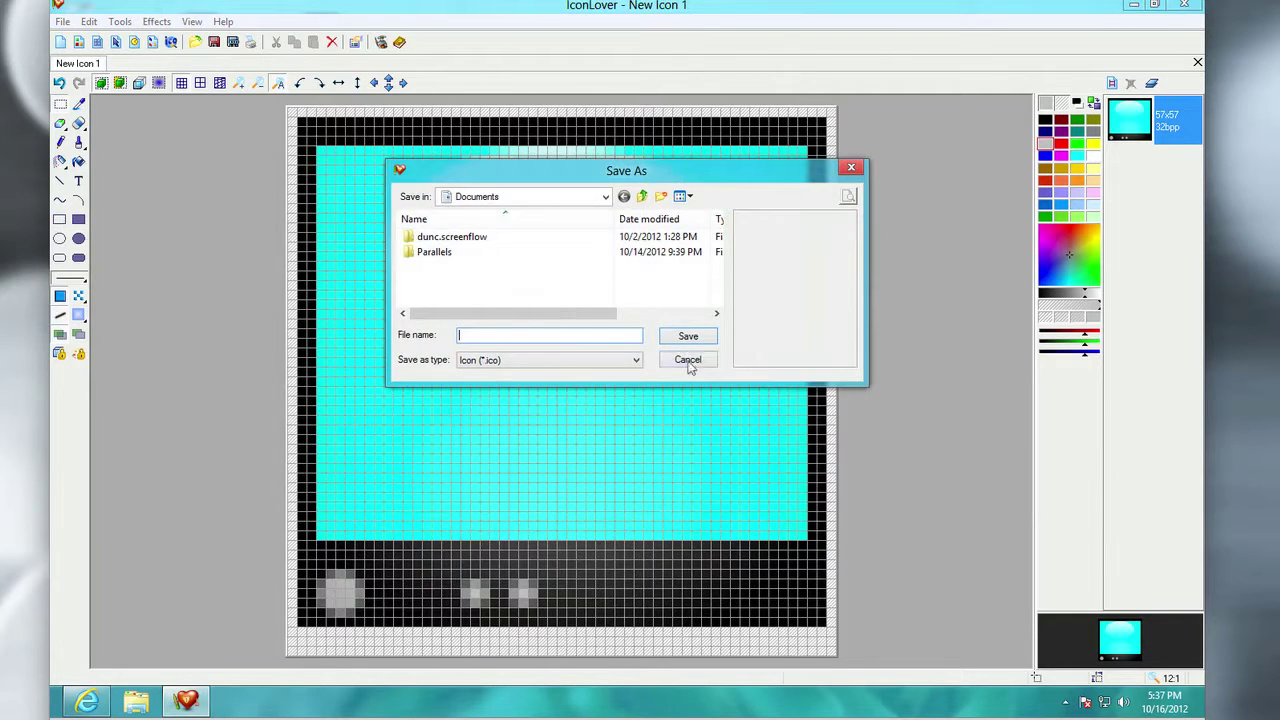
pyautogui.click(688, 360)
pyautogui.click(62, 22)
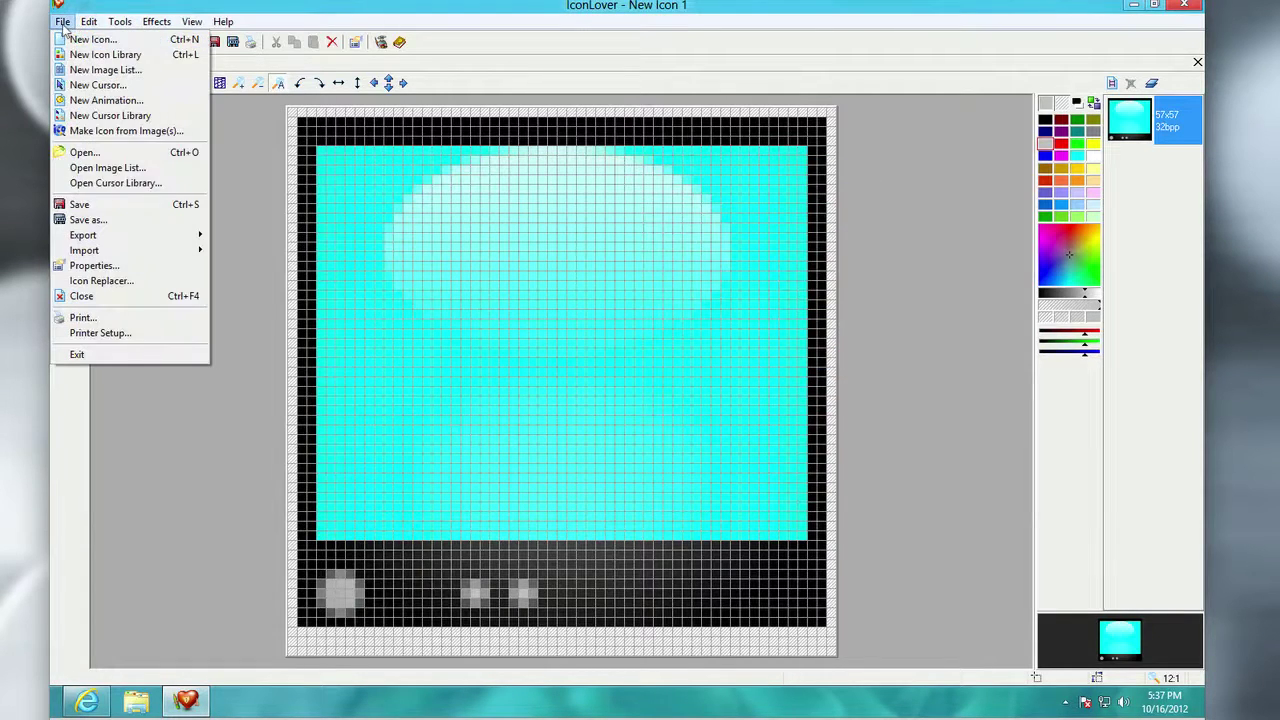
pyautogui.moveTo(125, 243)
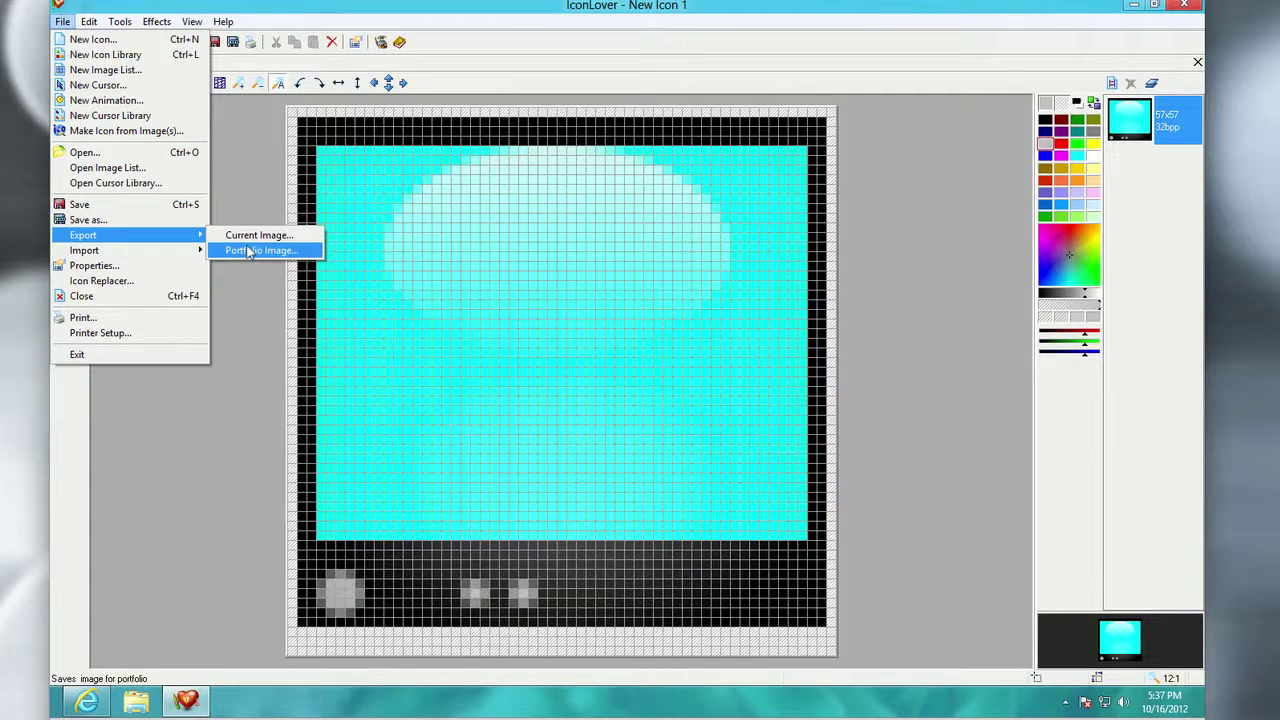
pyautogui.moveTo(196, 251)
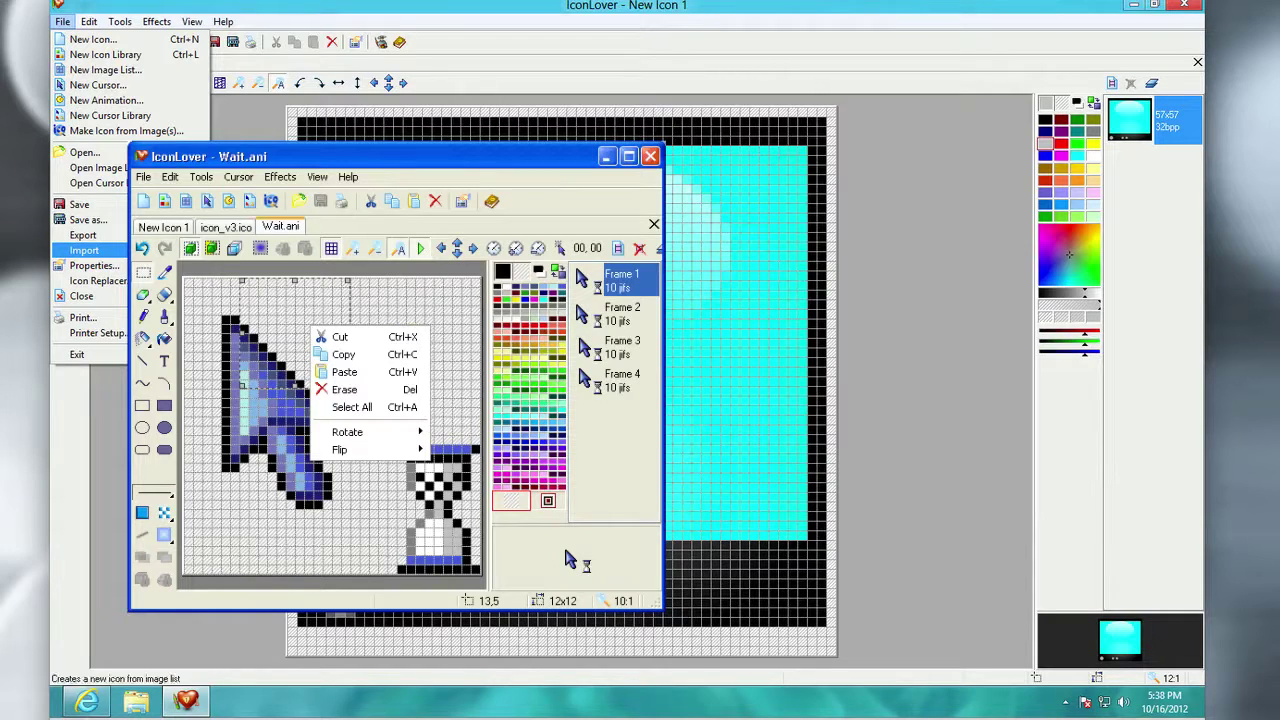
# Step: Dismiss the open File menu with Esc
pyautogui.press('Escape')
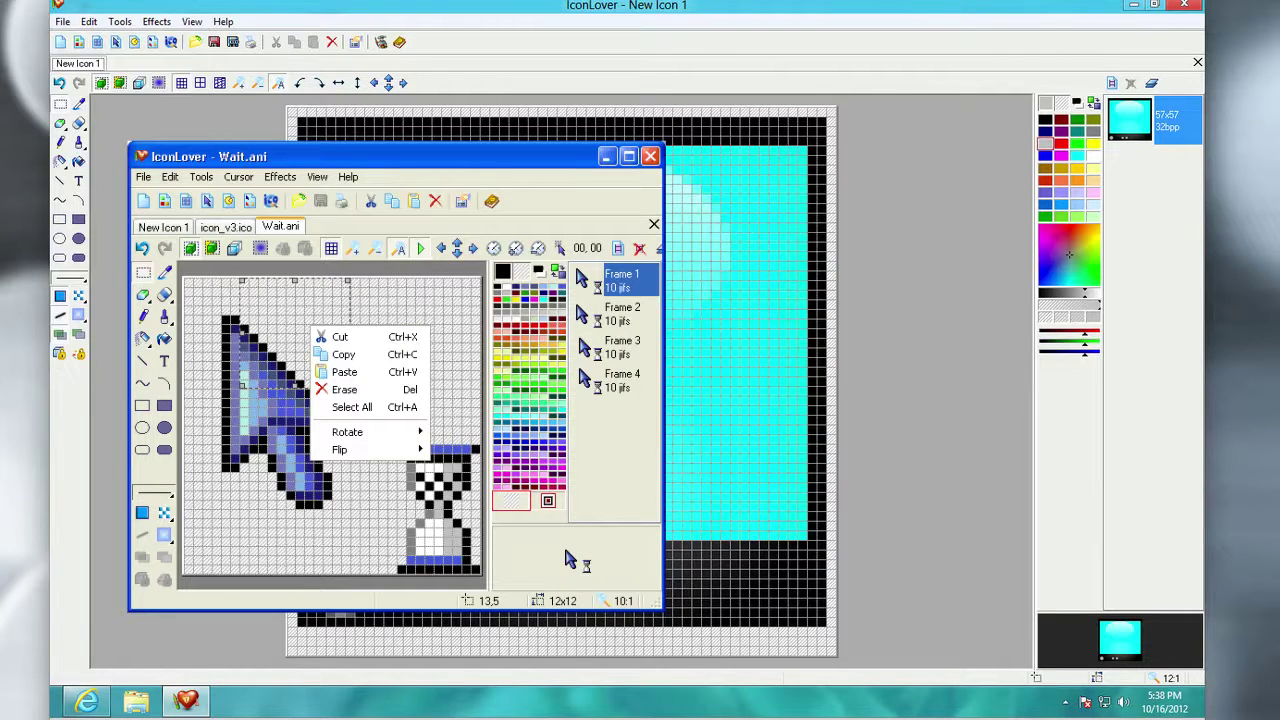